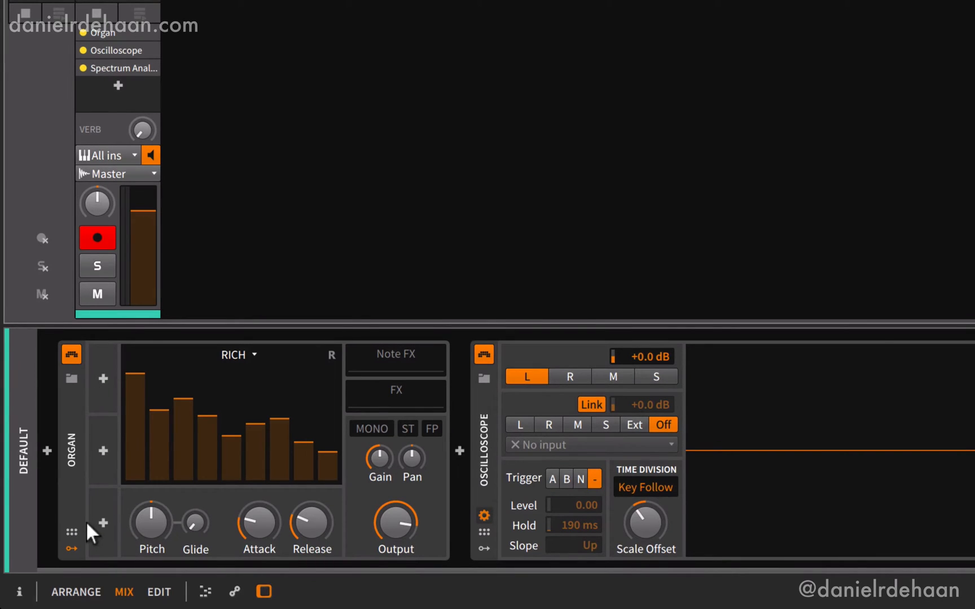
Step: Hide the Organ device's modulator slots and show them again
left_click(62, 544)
left_click(62, 544)
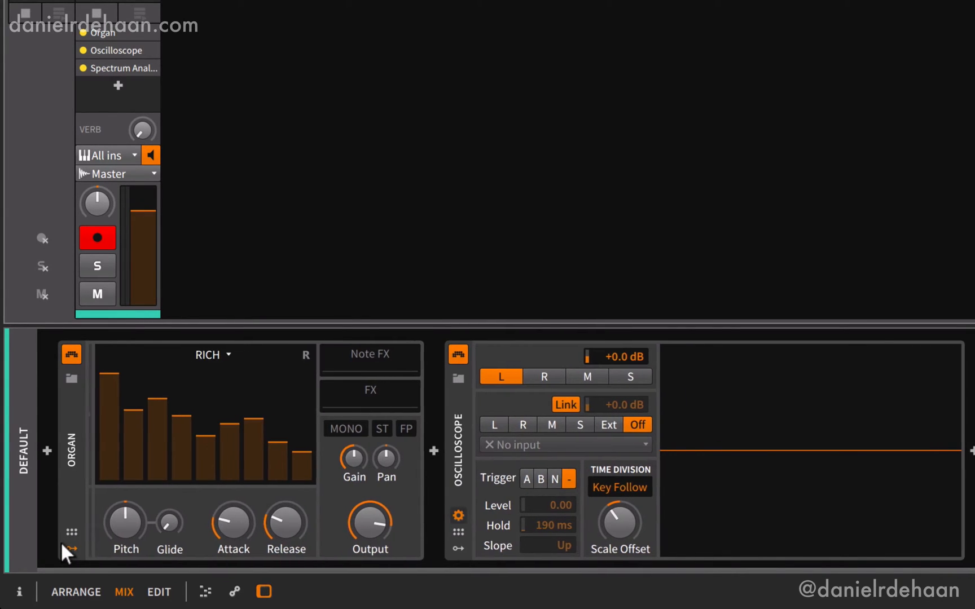
left_click(62, 545)
left_click(62, 545)
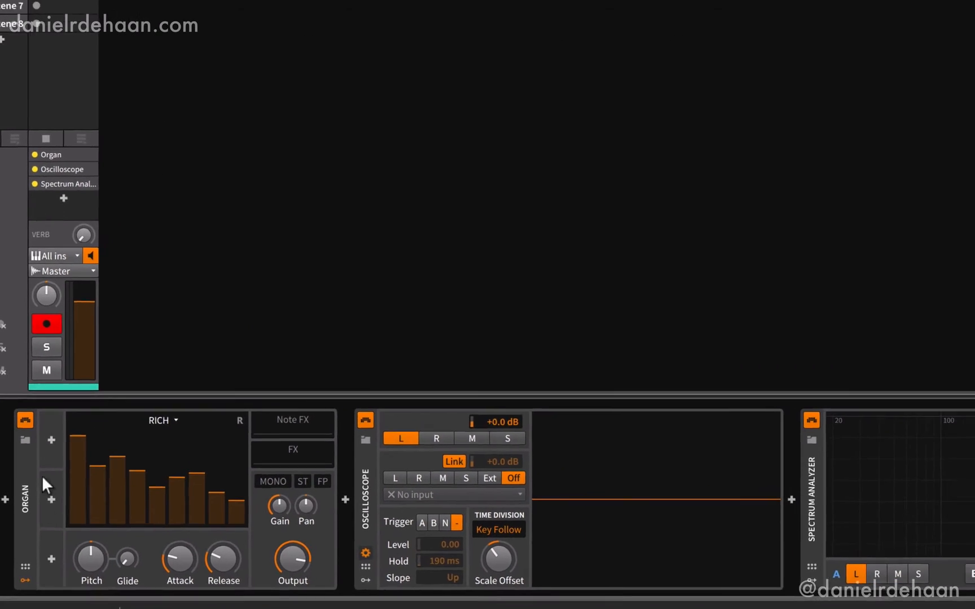
Step: Insert an LFO modulator into the Organ's first modulator slot
left_click(51, 440)
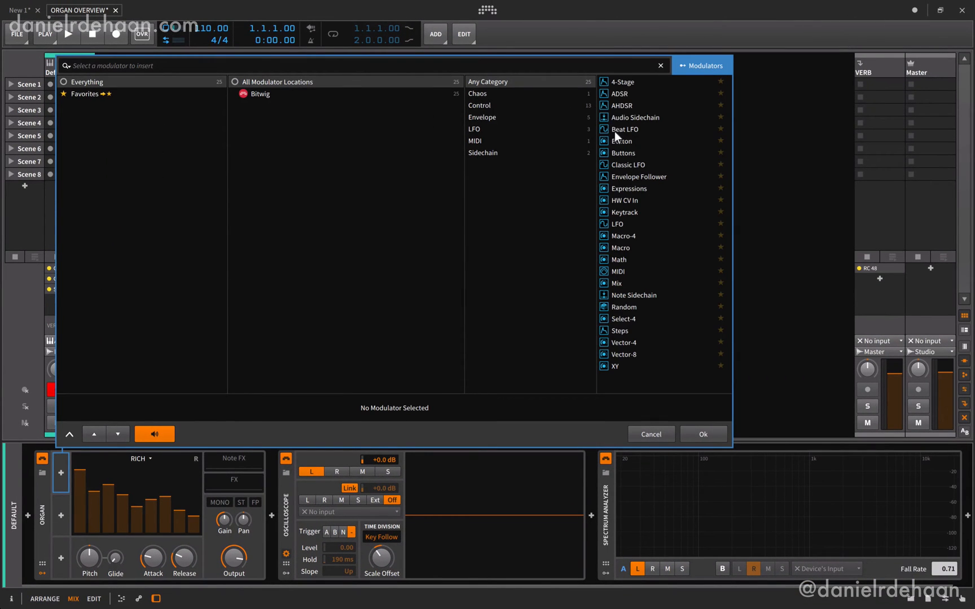
left_click(612, 223)
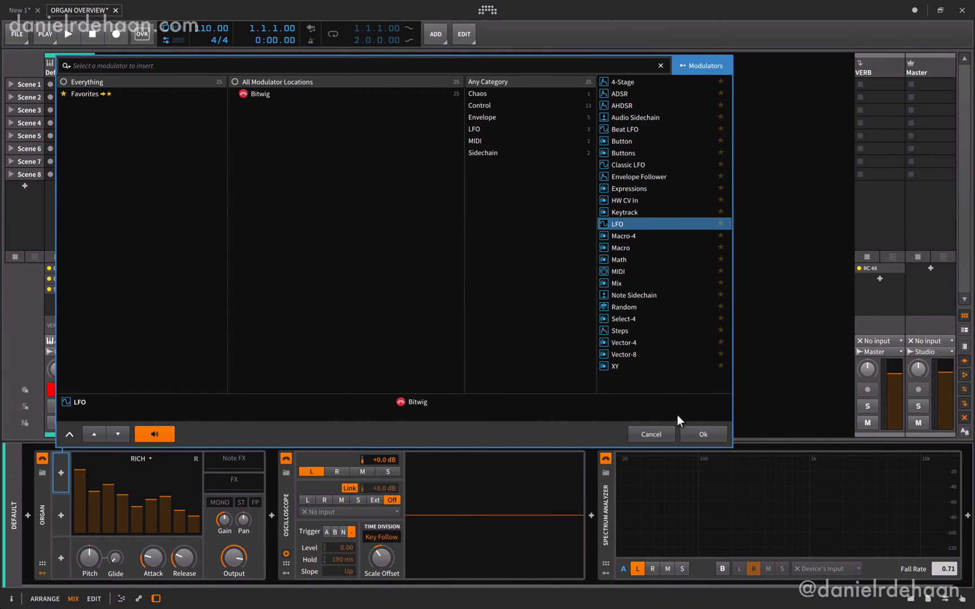
left_click(702, 434)
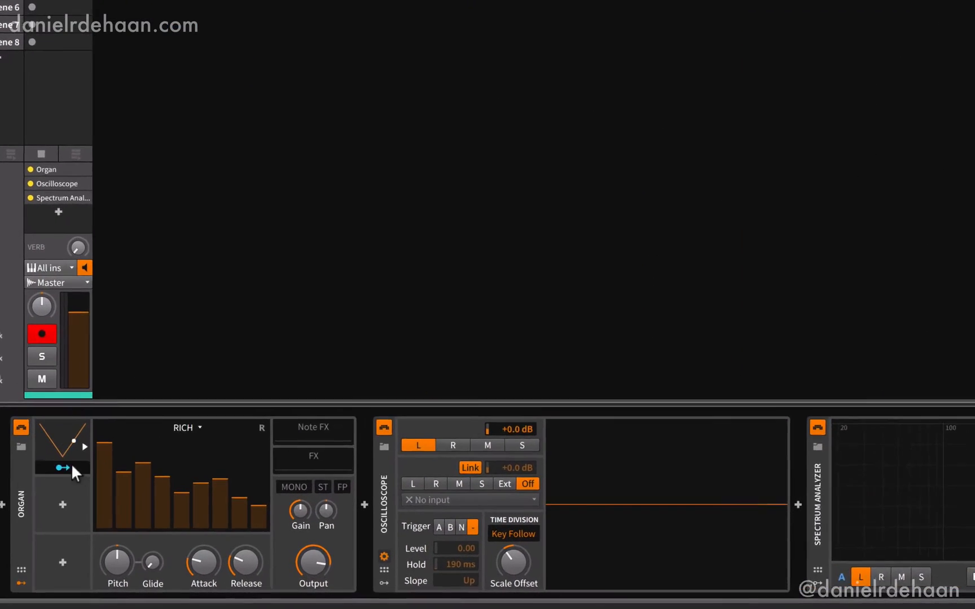
Step: Map the LFO to the Organ's third drawbar with a small modulation amount
left_click(73, 487)
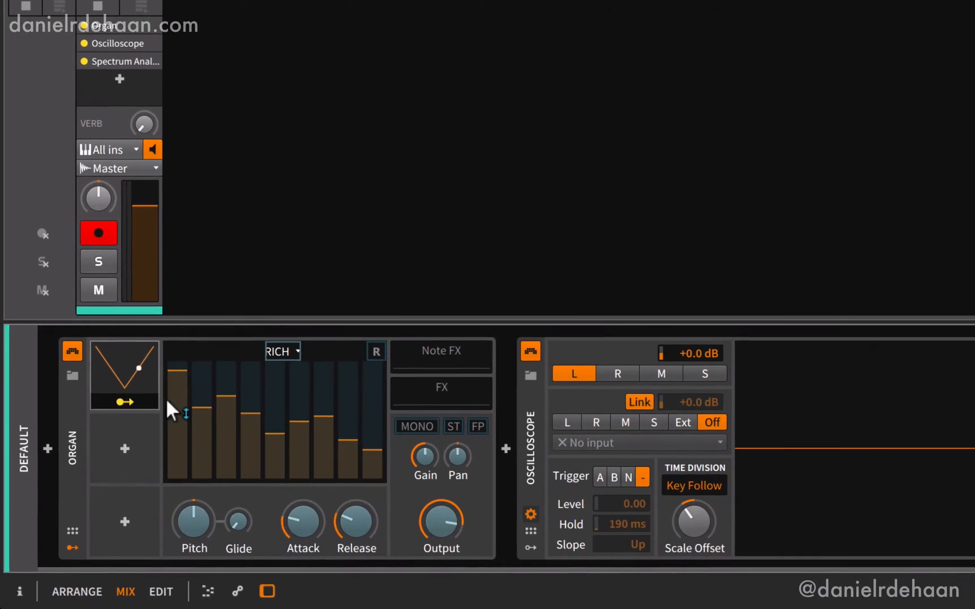
left_click_drag(169, 409, 224, 431)
left_click(125, 402)
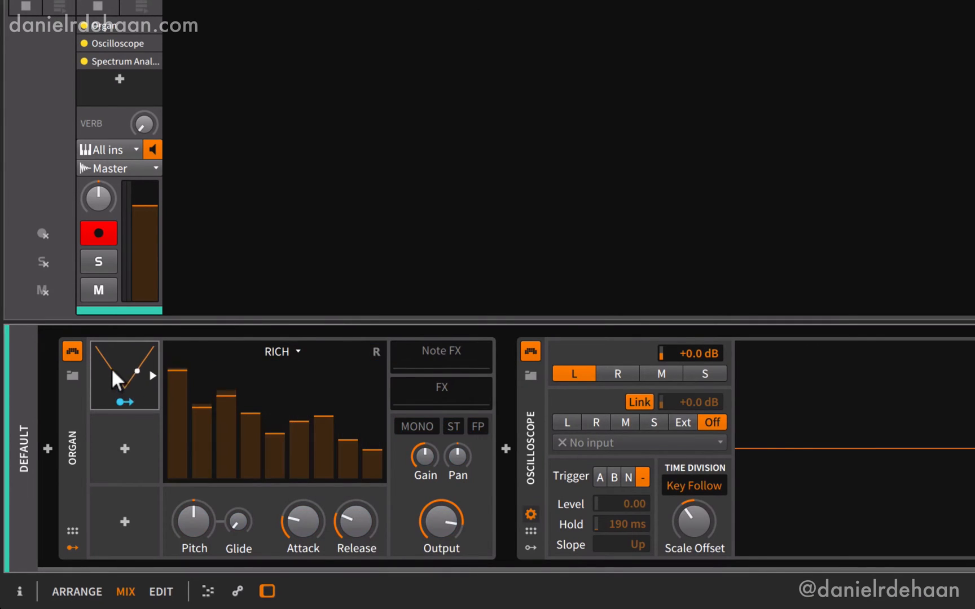
Step: Expand the LFO's settings and set its rate to 2.93 Hz
left_click(152, 375)
left_click_drag(218, 364, 217, 328)
mouse_move(218, 364)
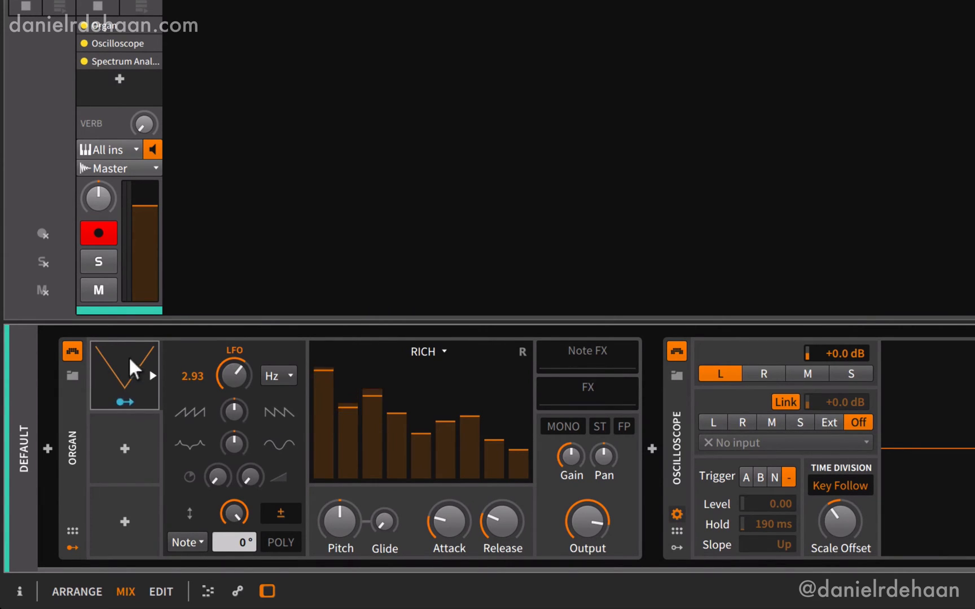
Step: Collapse the LFO's settings and load the Organ's default preset
left_click(152, 375)
right_click(68, 492)
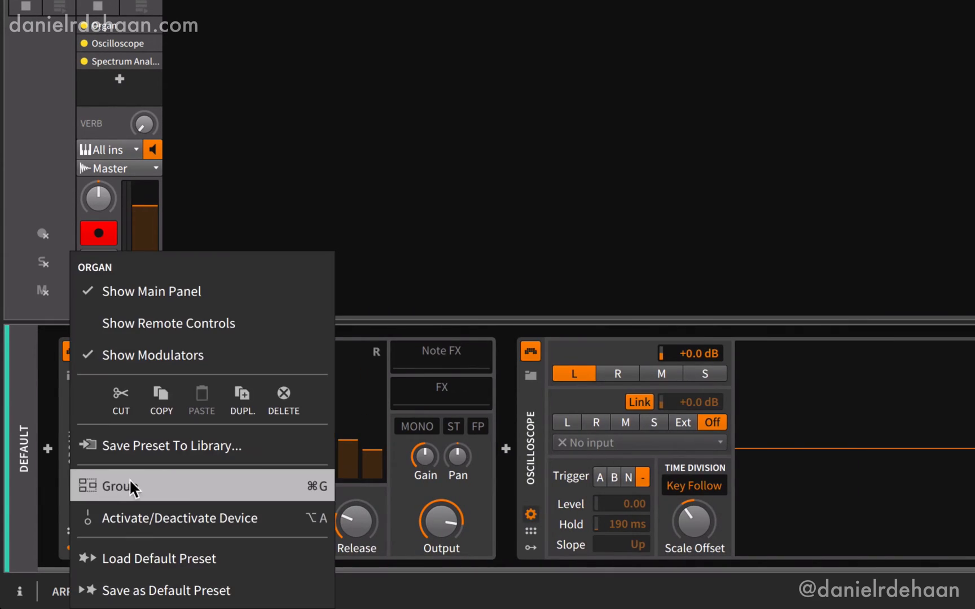
left_click(203, 556)
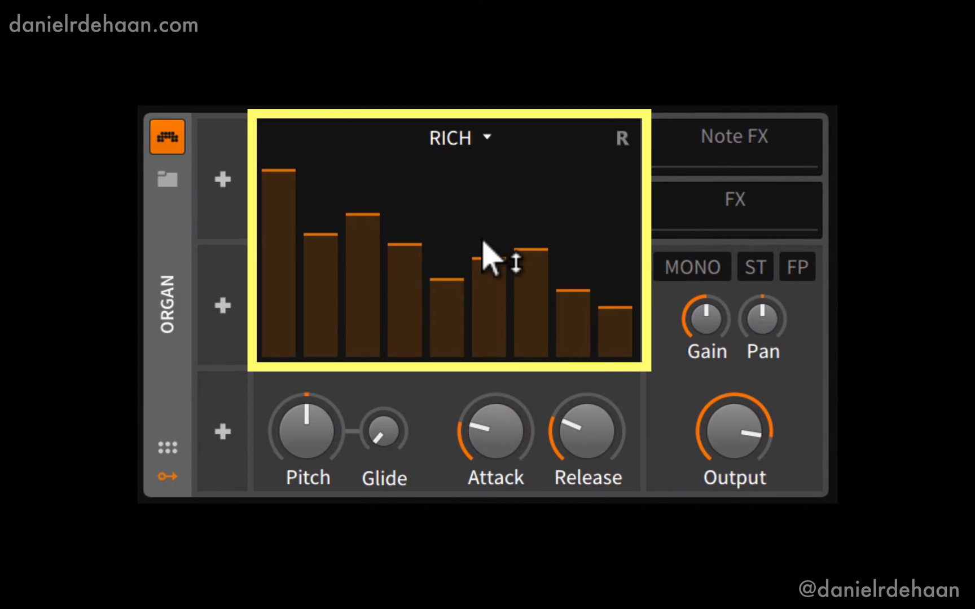
Step: Lower all nine Organ drawbars to -Inf dB
mouse_move(487, 255)
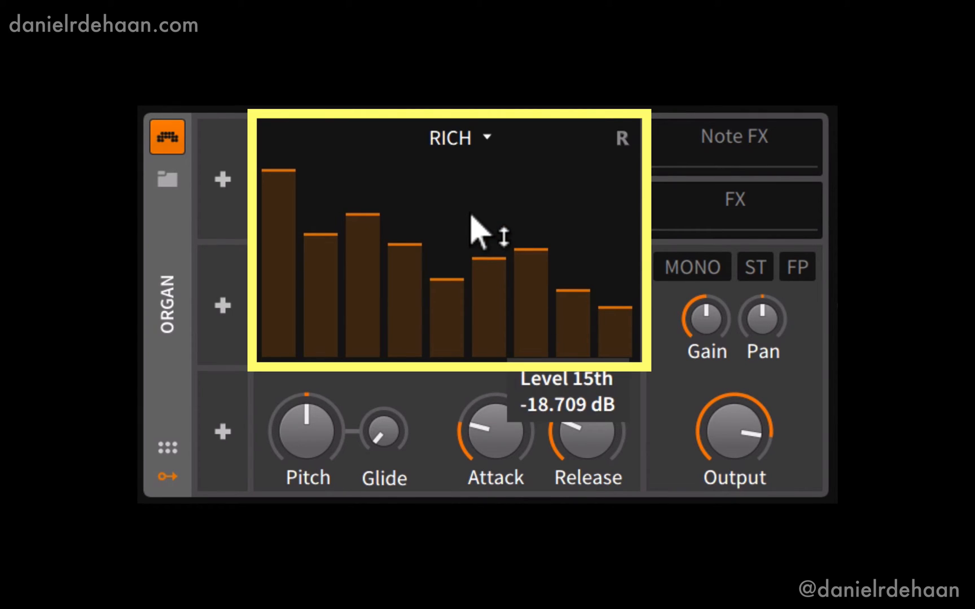
mouse_move(291, 294)
left_mouse_down()
mouse_move(291, 339)
mouse_move(289, 296)
mouse_move(326, 341)
left_mouse_up()
left_click_drag(369, 237, 369, 338)
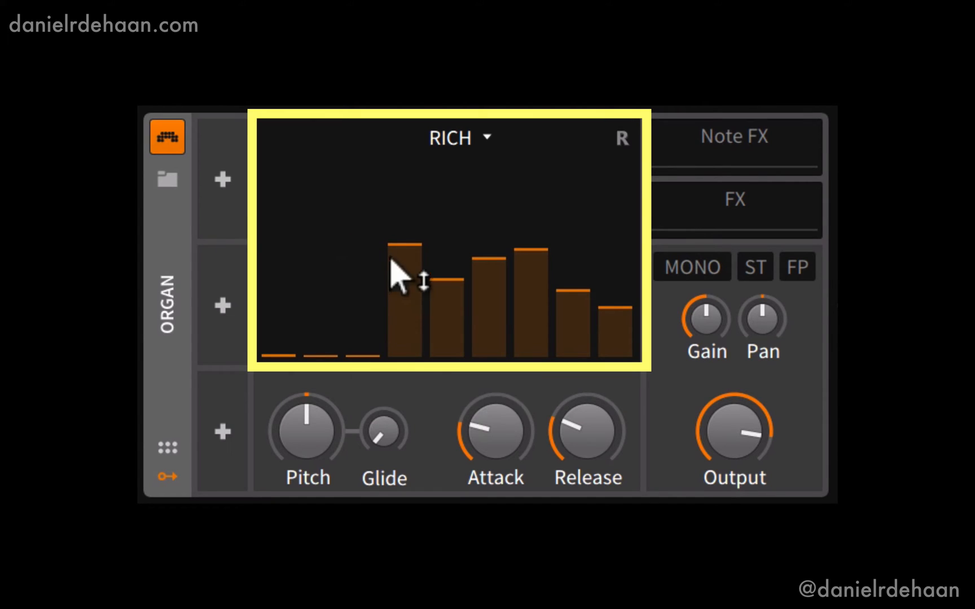
left_click_drag(398, 272, 398, 338)
left_click_drag(445, 282, 445, 355)
mouse_move(496, 282)
left_mouse_down()
mouse_move(497, 339)
mouse_move(497, 294)
mouse_move(528, 356)
left_mouse_up()
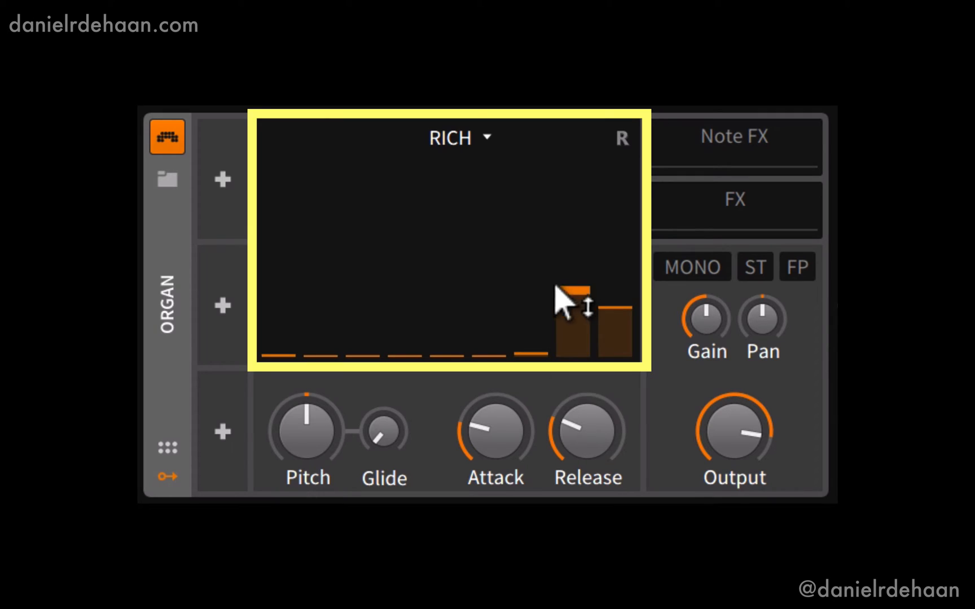
left_click_drag(561, 300, 563, 355)
left_click_drag(611, 330, 612, 355)
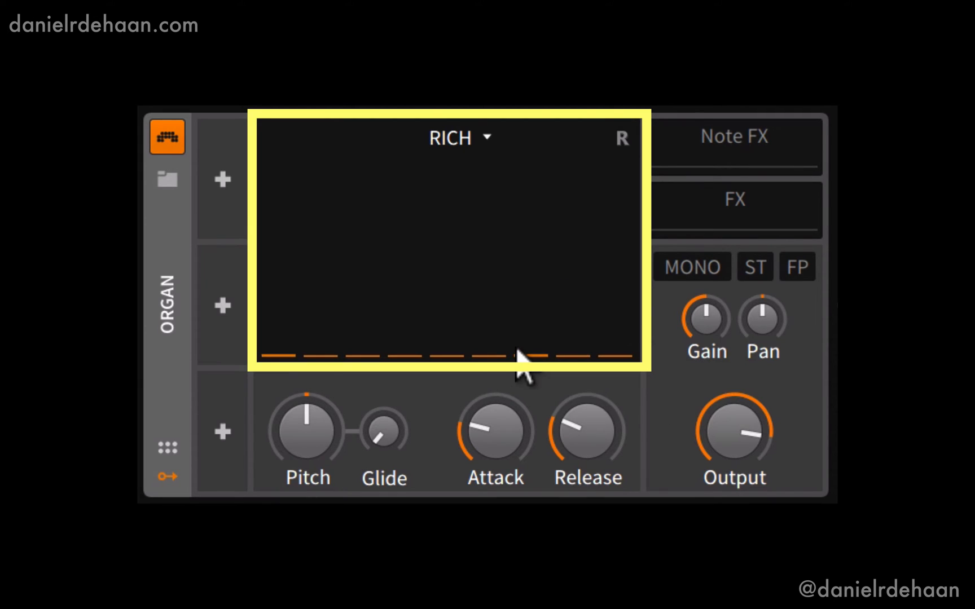
Step: Set the Organ's waveform to PURE and raise the Primary drawbar to 0 dB
left_click(448, 136)
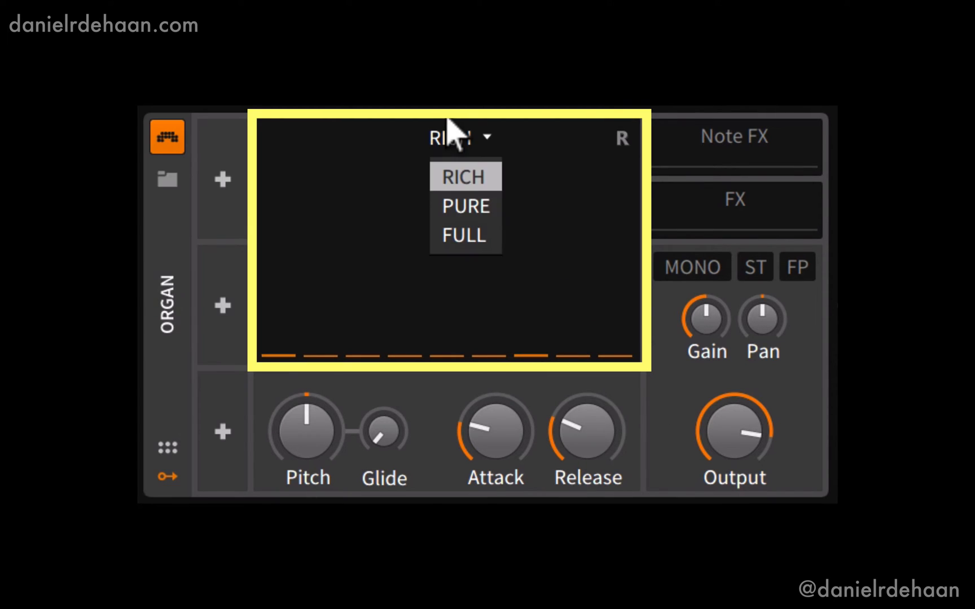
left_click(466, 205)
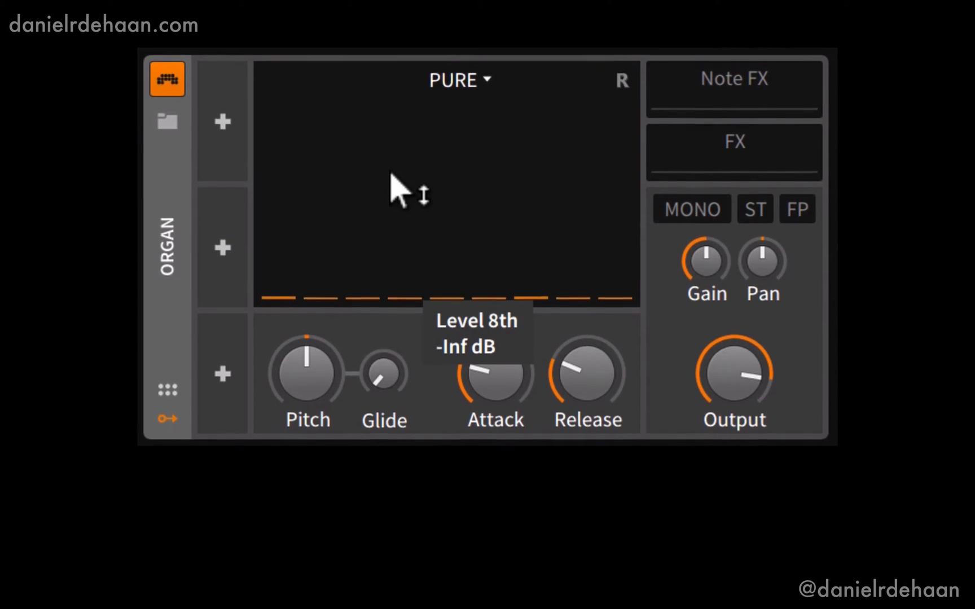
left_click_drag(363, 316, 362, 89)
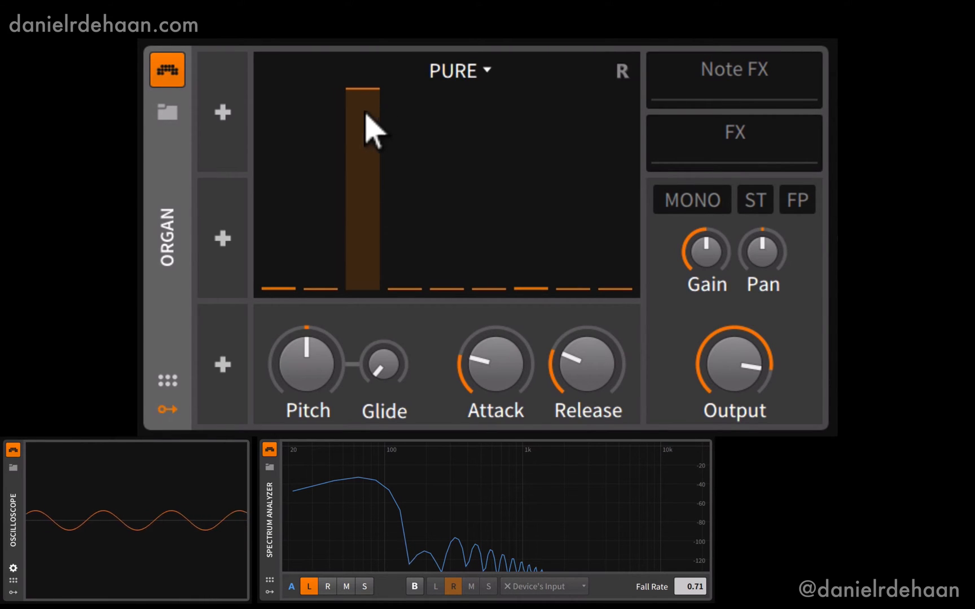
mouse_move(352, 114)
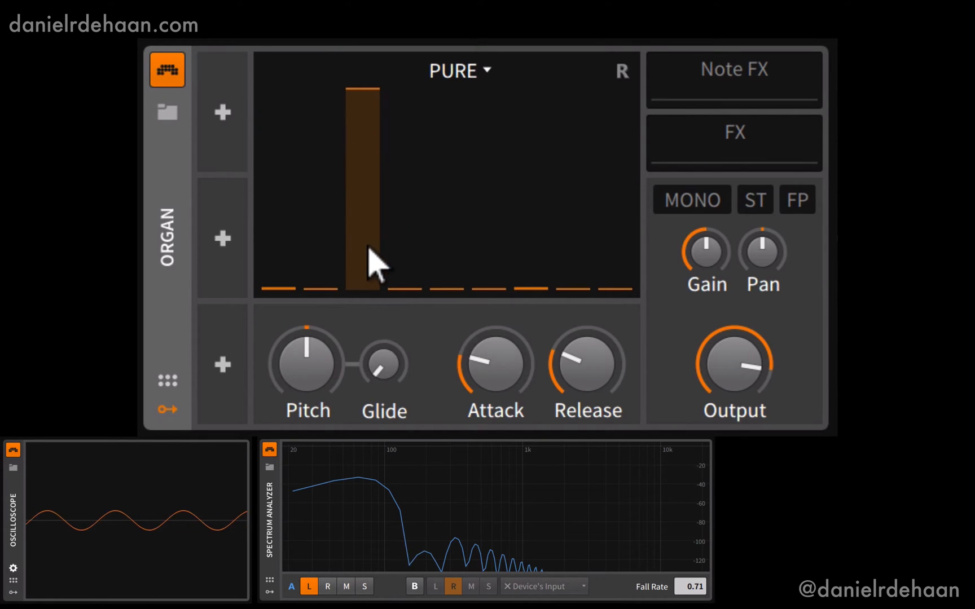
Step: Raise all the other drawbars to near full level, with the Sub drawbar at 0 dB
left_click_drag(389, 289, 391, 90)
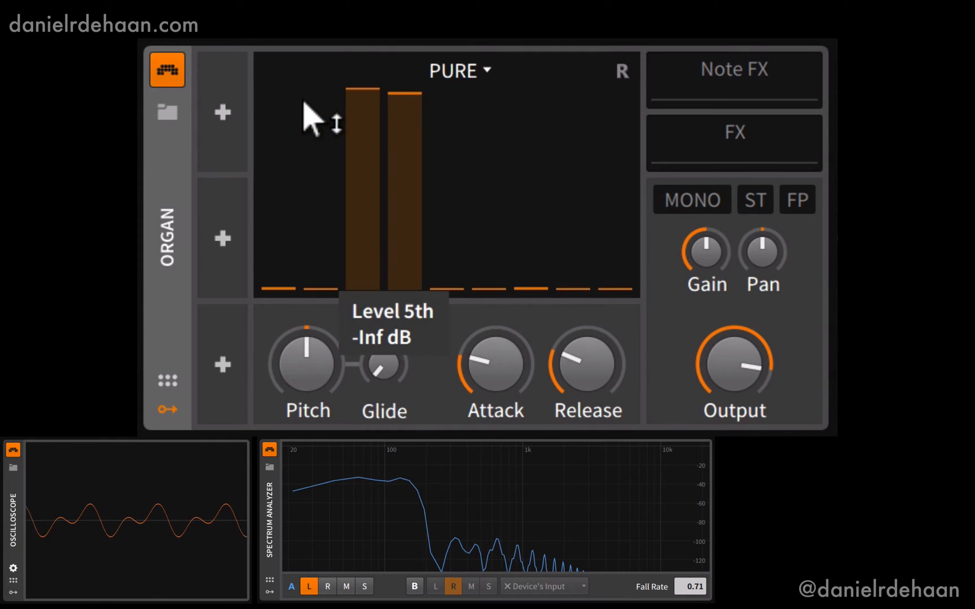
left_click_drag(303, 270, 322, 102)
left_click_drag(452, 270, 452, 114)
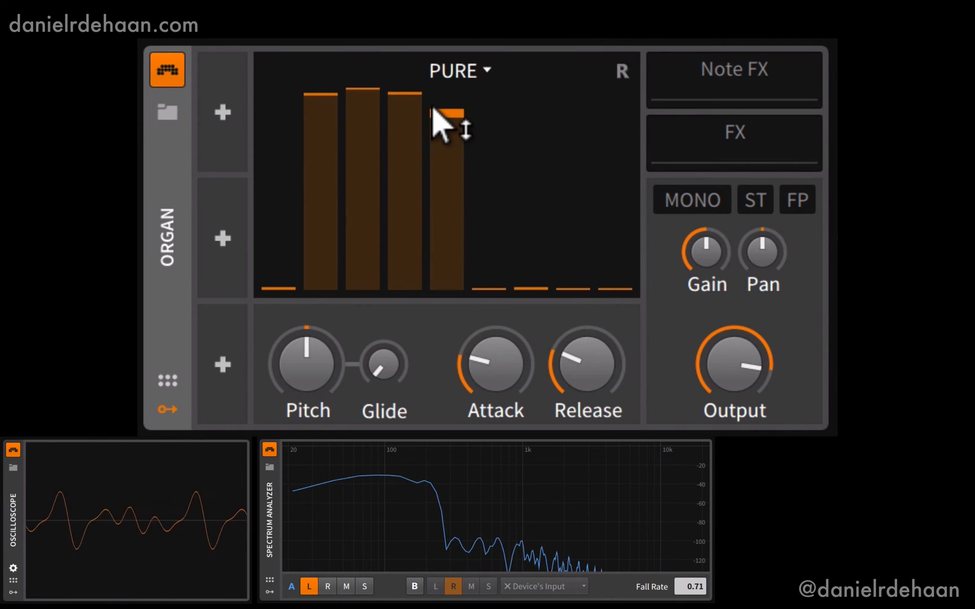
left_click_drag(481, 206, 480, 97)
left_click_drag(519, 243, 519, 104)
left_click_drag(558, 222, 555, 116)
left_click_drag(603, 189, 601, 106)
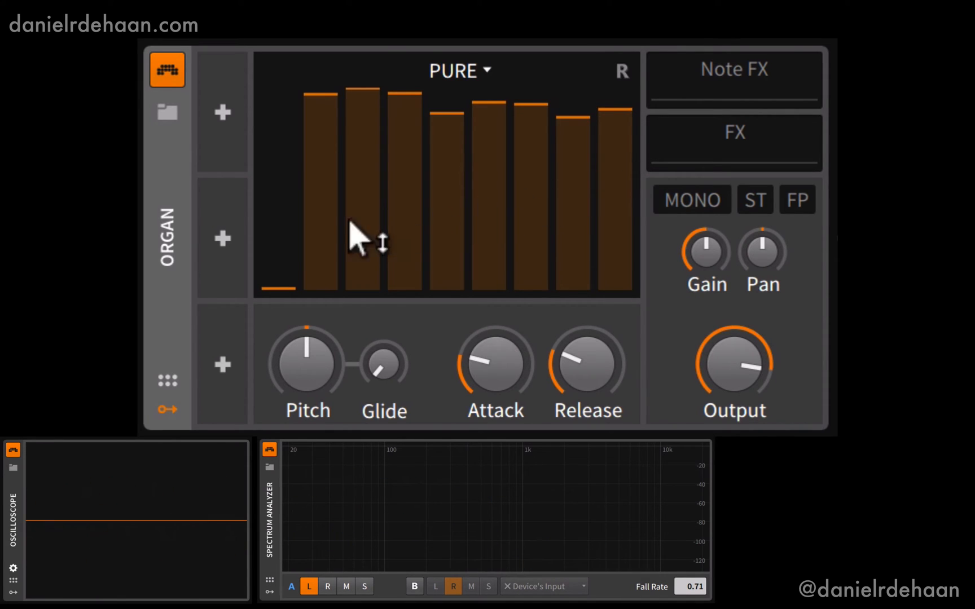
mouse_move(266, 259)
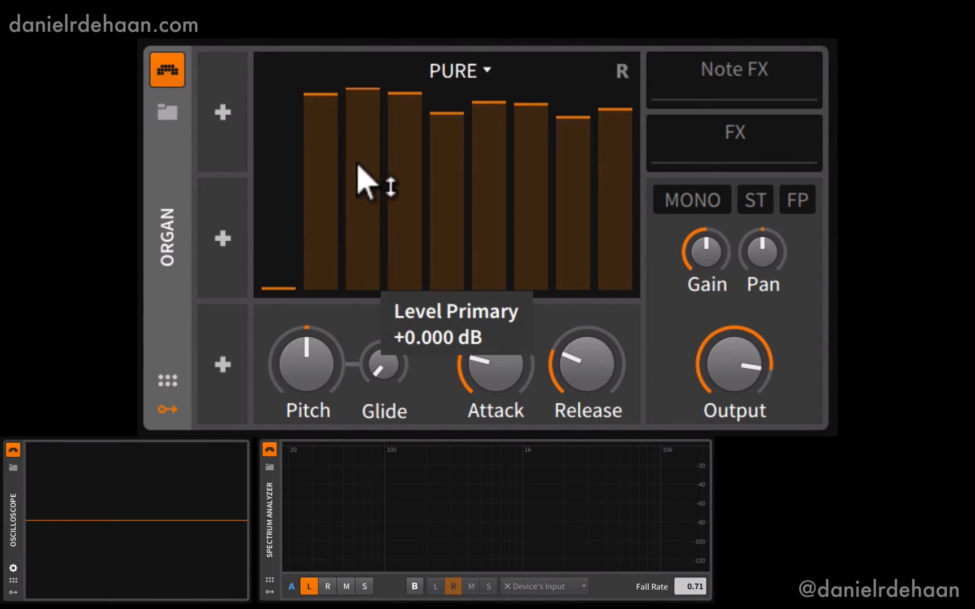
left_click_drag(258, 285, 260, 89)
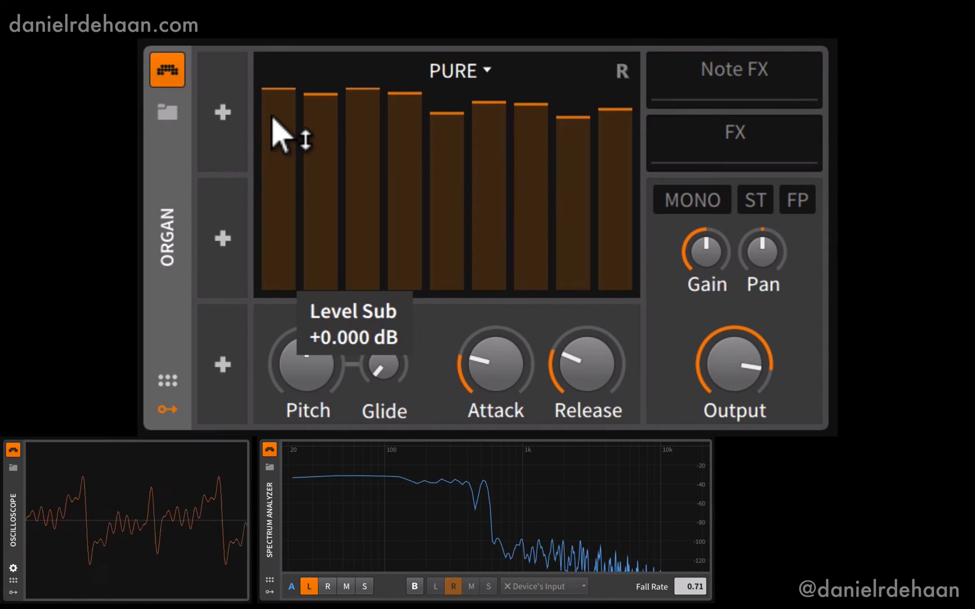
Step: Rebalance the nine drawbars to uneven levels, keeping Primary highest and setting Sub and the two highest harmonics low
left_click_drag(278, 133, 279, 255)
left_click_drag(363, 96, 362, 175)
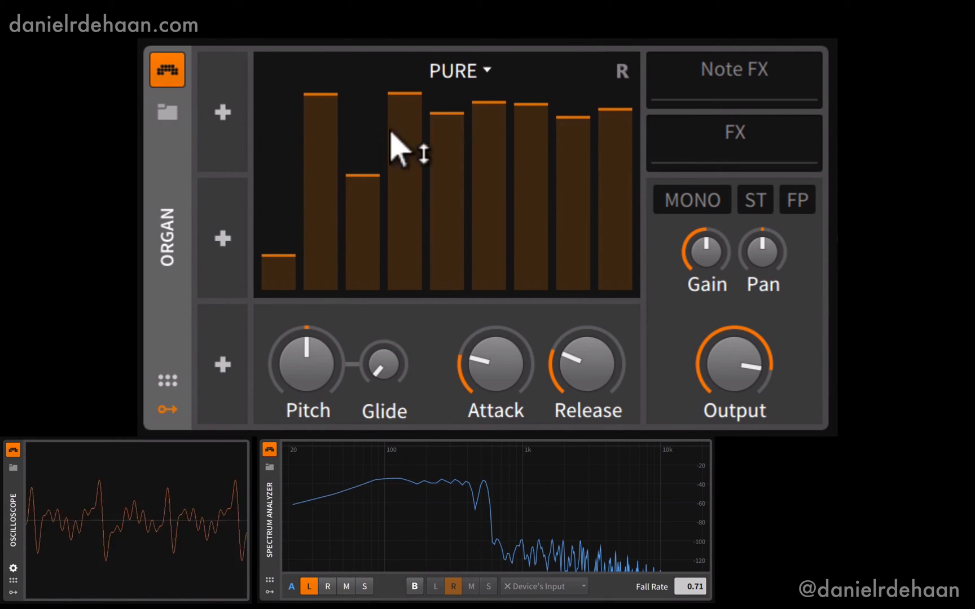
left_click_drag(446, 116, 447, 160)
left_click_drag(399, 113, 399, 244)
left_click_drag(353, 135, 353, 77)
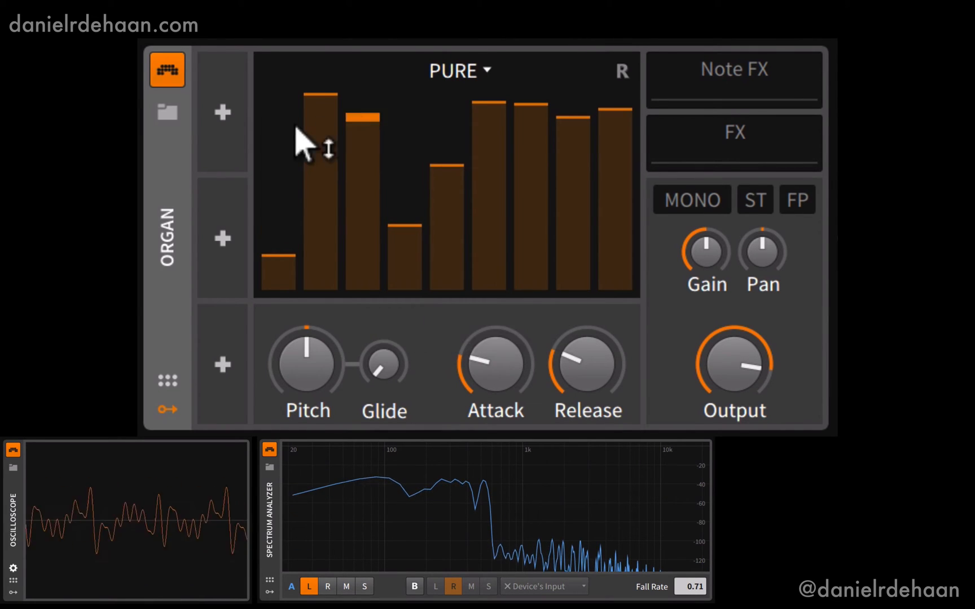
left_click_drag(296, 138, 320, 182)
mouse_move(497, 186)
left_mouse_down()
mouse_move(498, 170)
mouse_move(530, 141)
mouse_move(530, 224)
left_mouse_up()
left_click_drag(576, 152, 573, 249)
left_click_drag(614, 170, 613, 249)
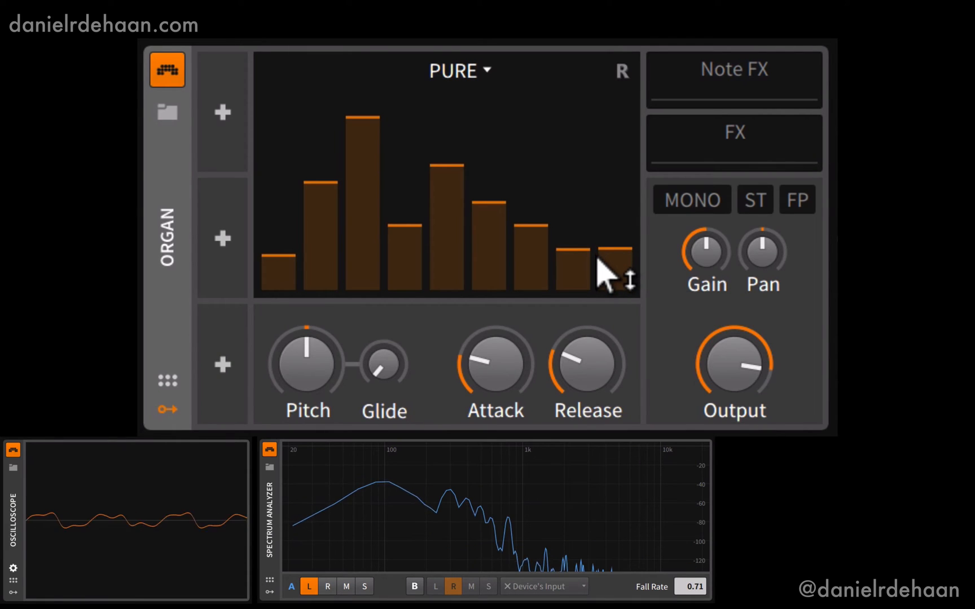
Step: Lower every drawbar except Primary to -Inf dB and raise Primary to 0 dB
left_click_drag(326, 250, 326, 293)
left_click_drag(279, 255, 278, 293)
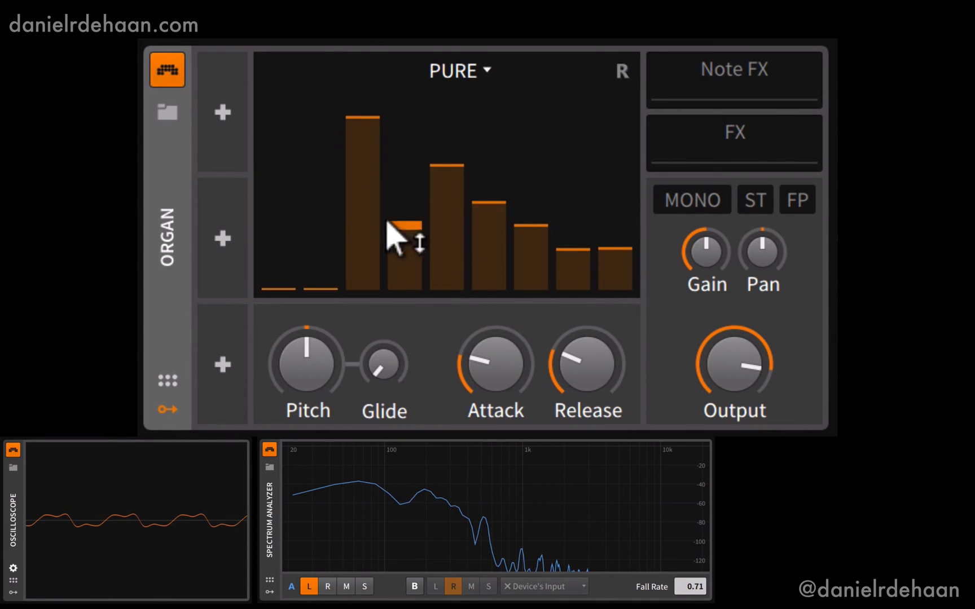
left_click_drag(388, 224, 389, 290)
left_click_drag(429, 218, 430, 293)
left_click_drag(468, 246, 469, 293)
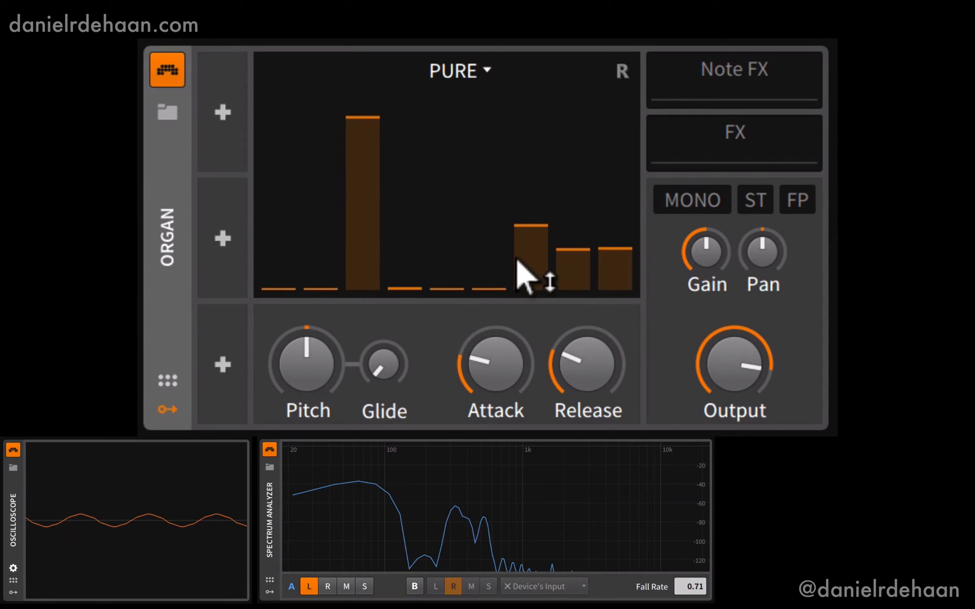
left_click_drag(524, 277, 529, 293)
left_click_drag(572, 254, 573, 294)
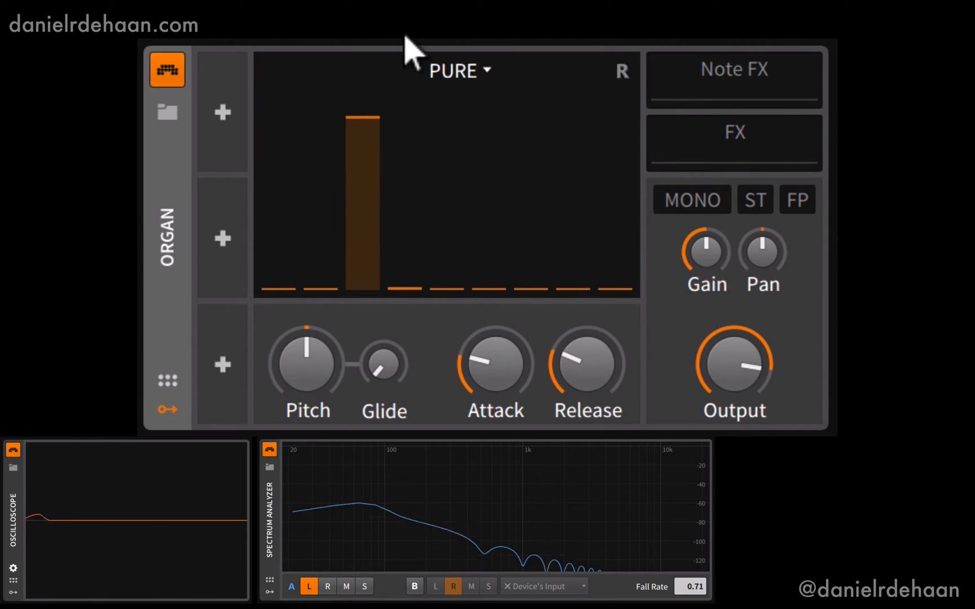
left_click_drag(363, 113, 363, 89)
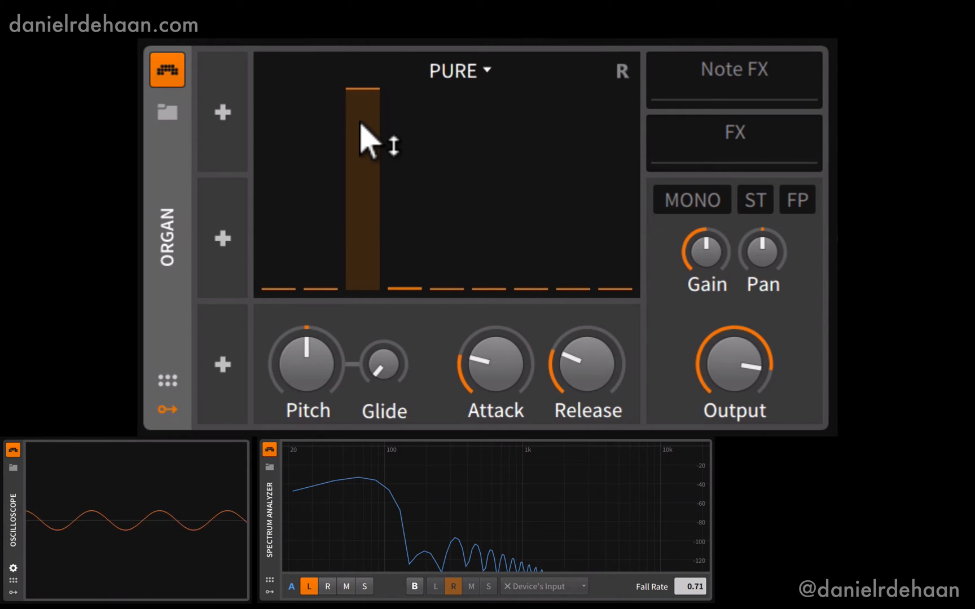
mouse_move(364, 141)
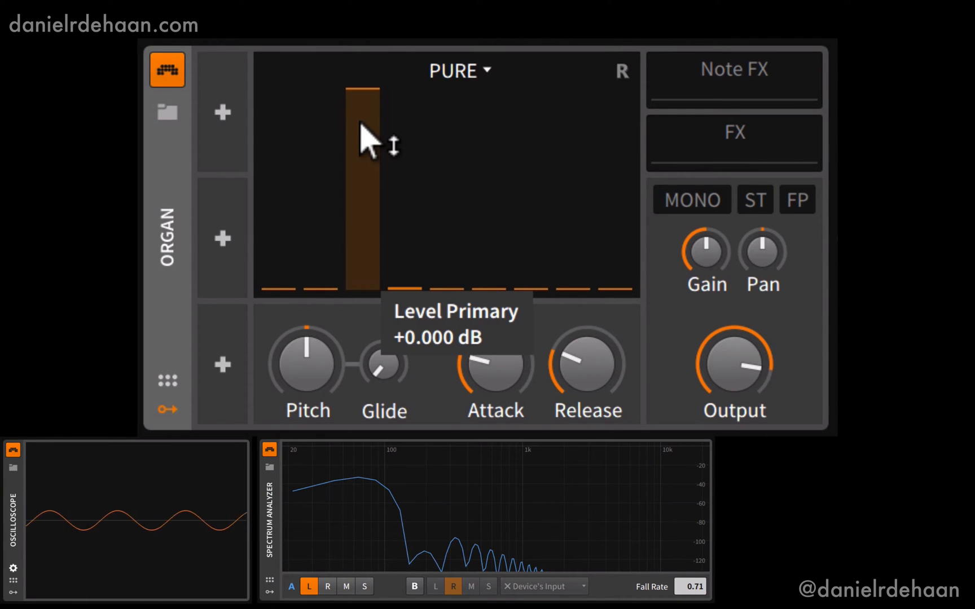
Step: Switch the Organ's waveform to RICH
left_click(440, 68)
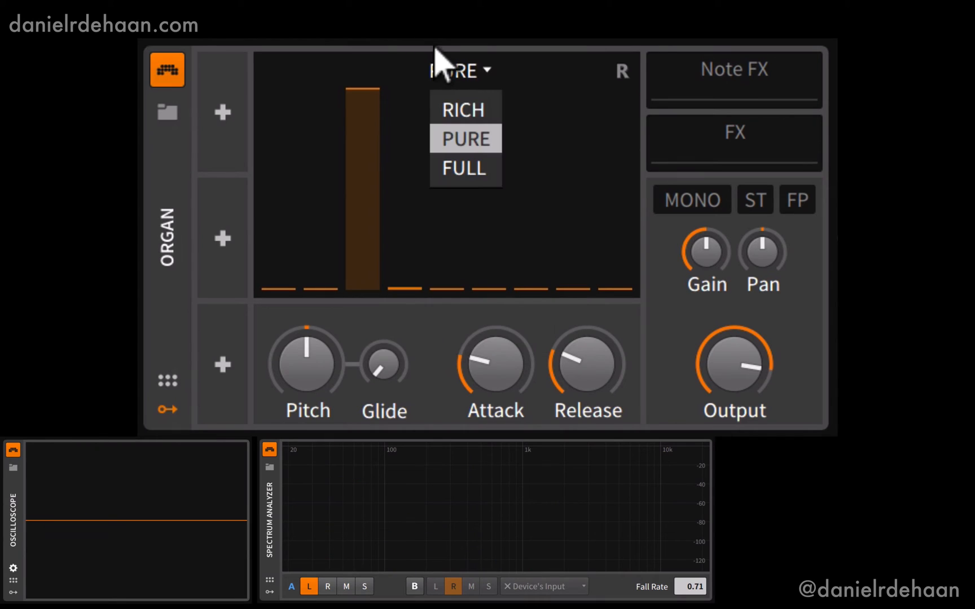
left_click(464, 107)
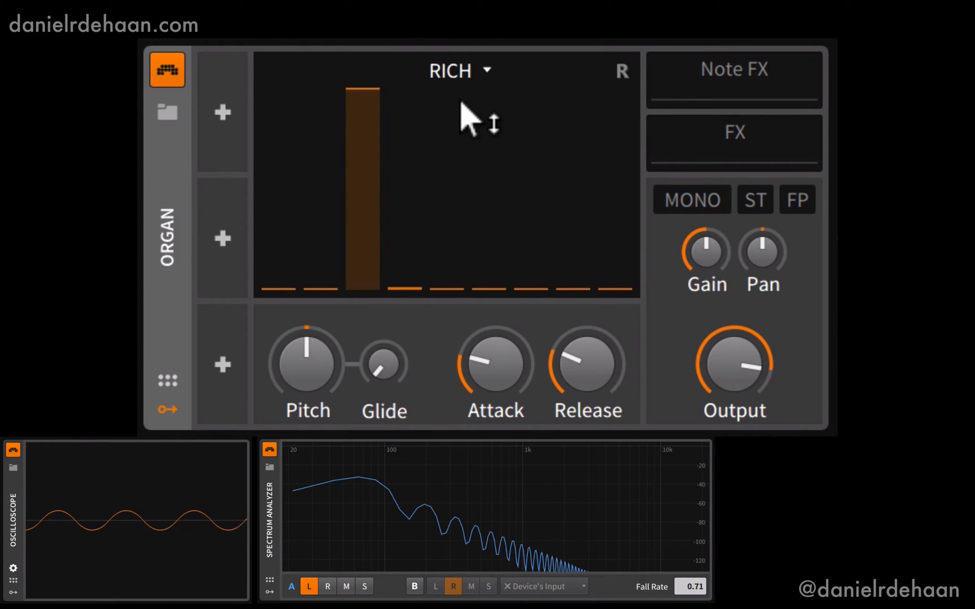
mouse_move(461, 103)
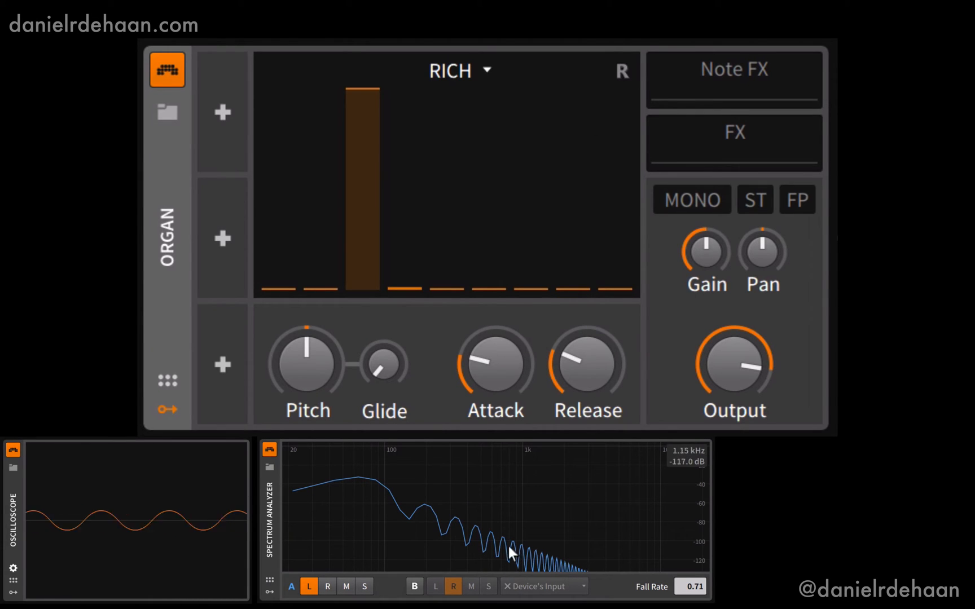
Step: Cycle the Organ's waveform through PURE and RICH, ending on FULL
left_click(452, 71)
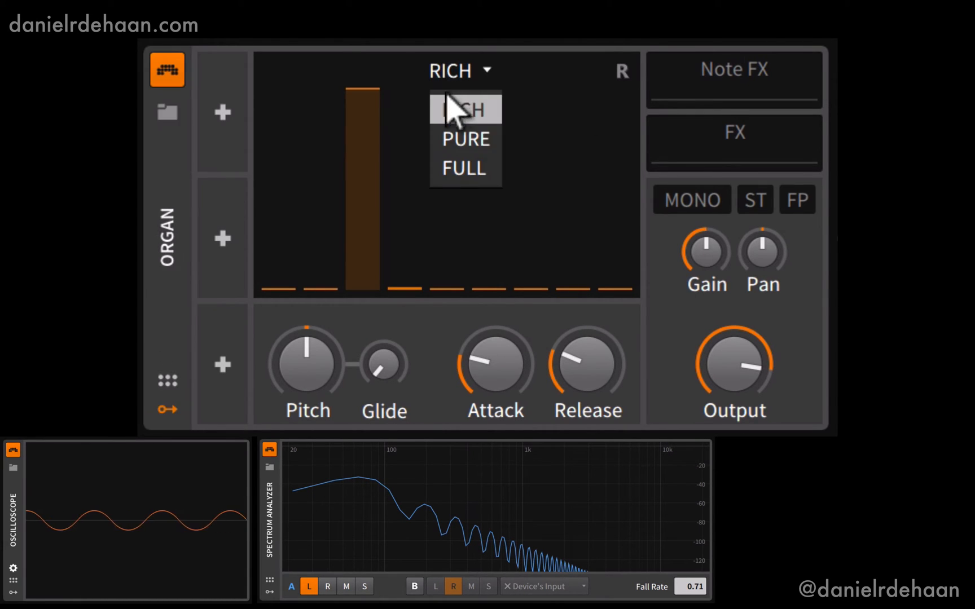
left_click(452, 127)
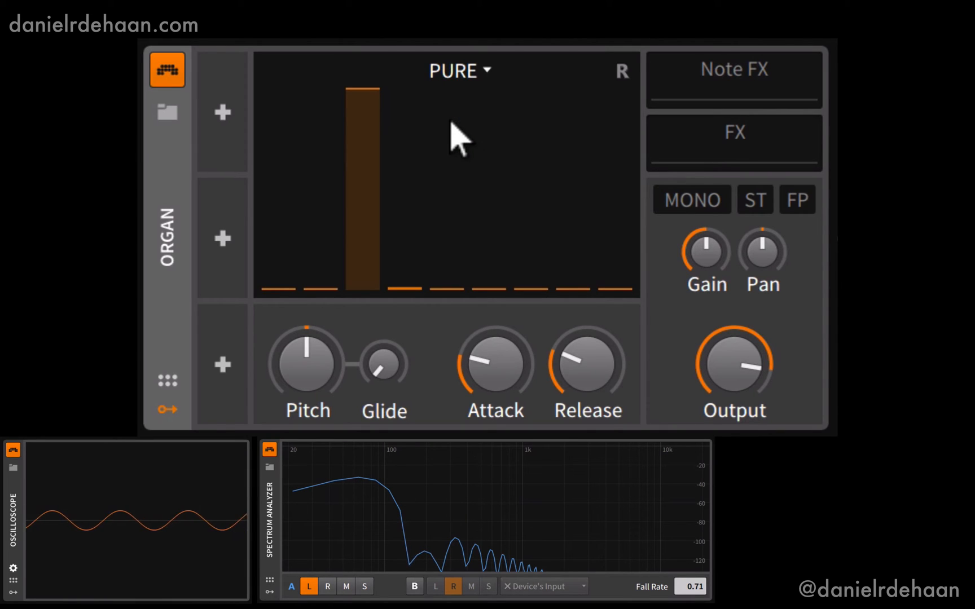
left_click(455, 66)
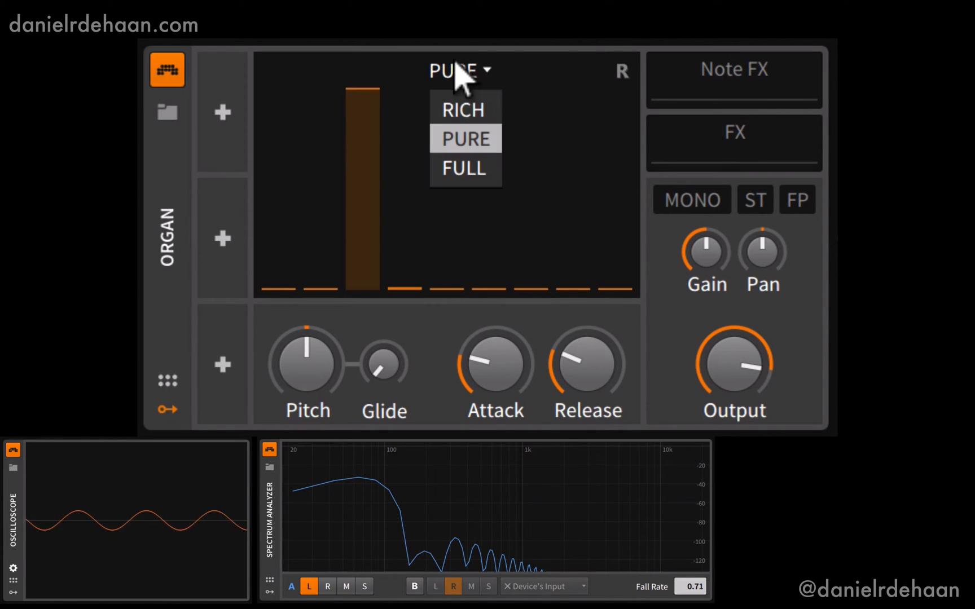
left_click(457, 104)
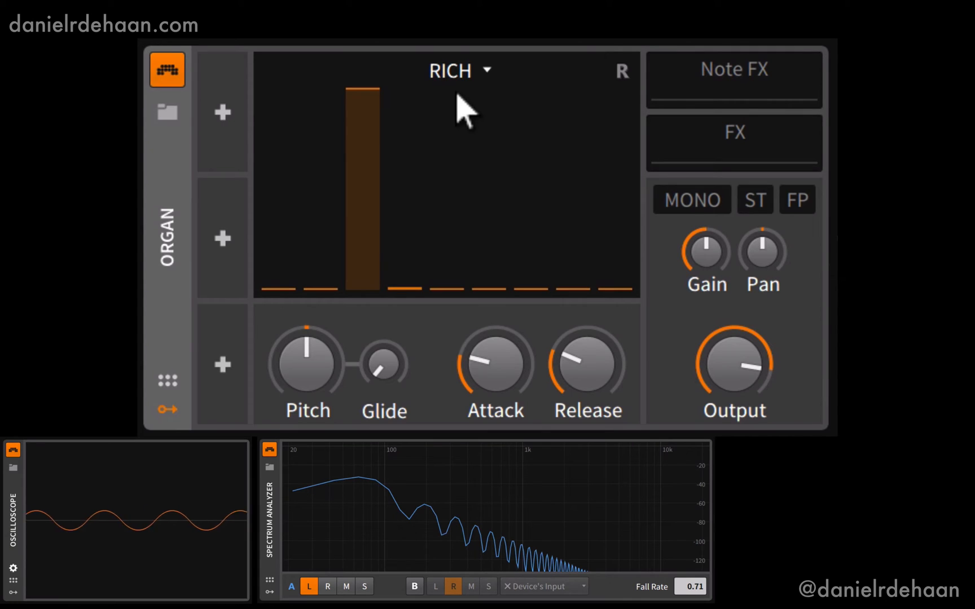
left_click(459, 70)
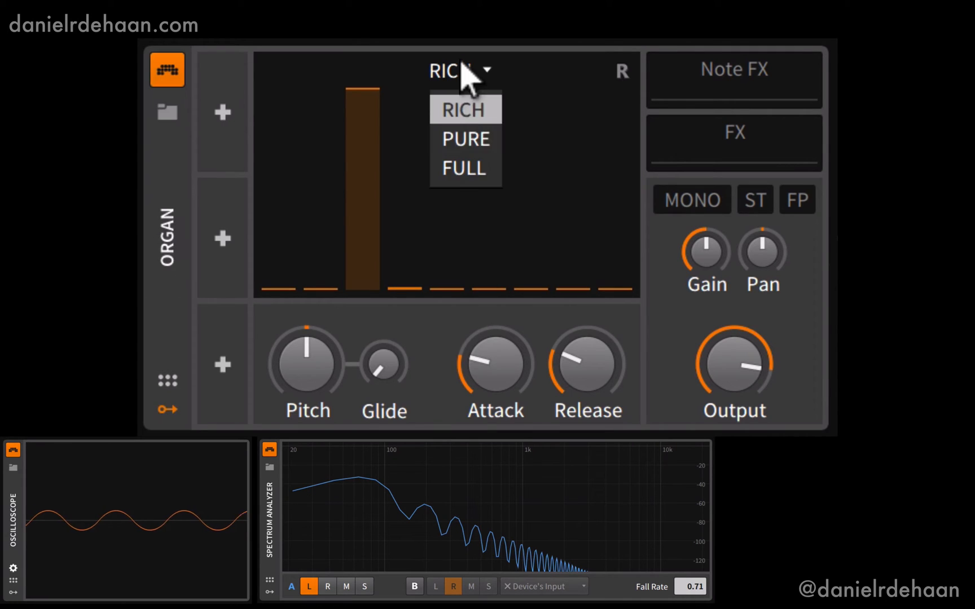
left_click(461, 168)
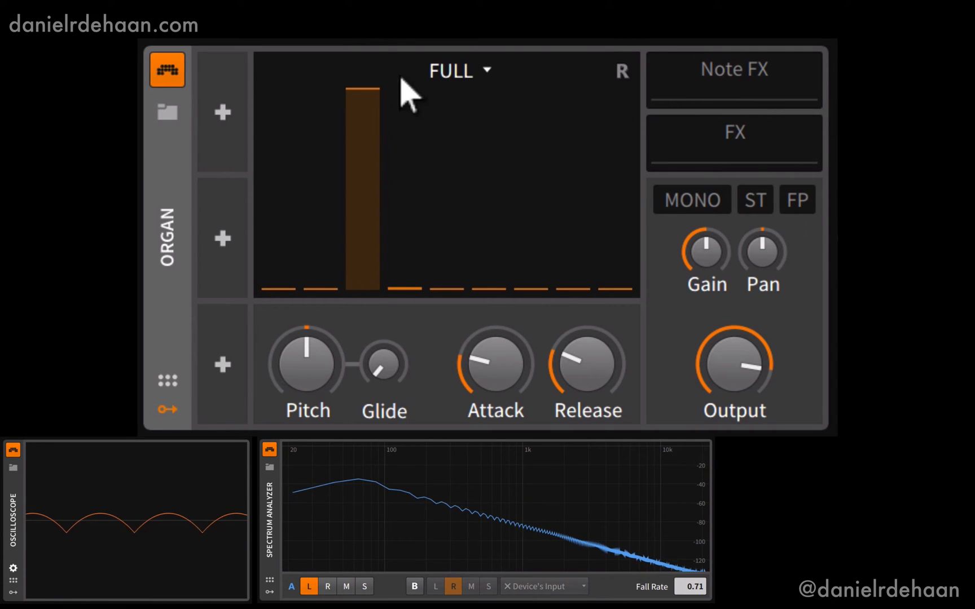
Step: Raise the 8th drawbar to about -6 dB, the five higher ones to uneven levels, and the two lowest to full level
mouse_move(385, 282)
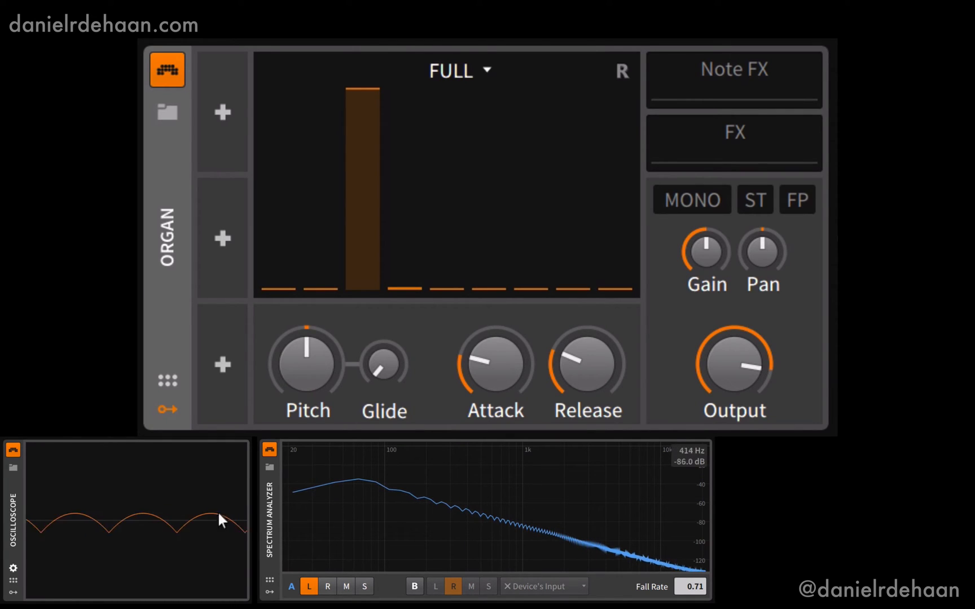
left_click_drag(391, 282, 392, 125)
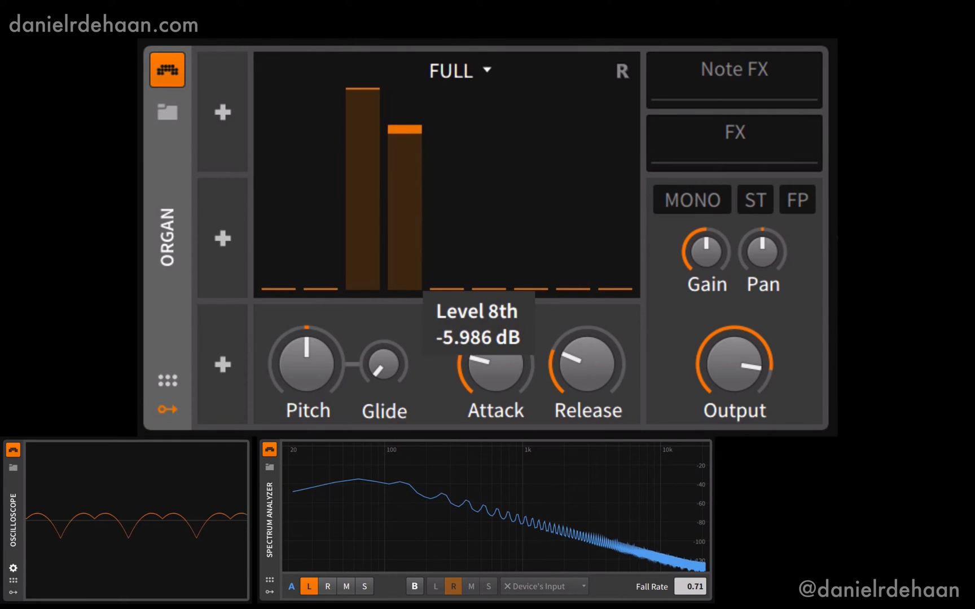
left_click_drag(447, 284, 447, 168)
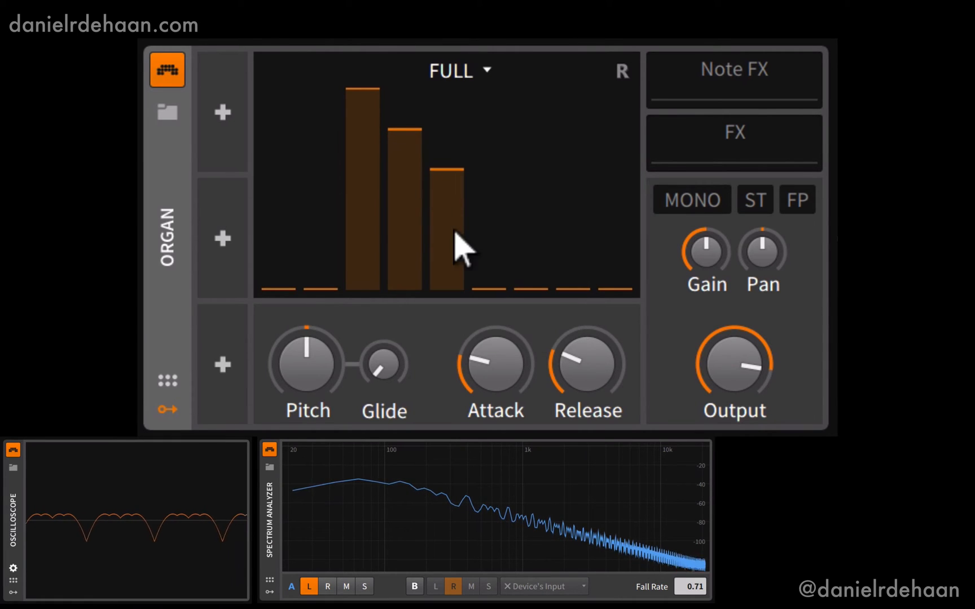
left_click_drag(486, 282, 487, 147)
left_click_drag(531, 282, 531, 166)
left_click_drag(573, 287, 573, 201)
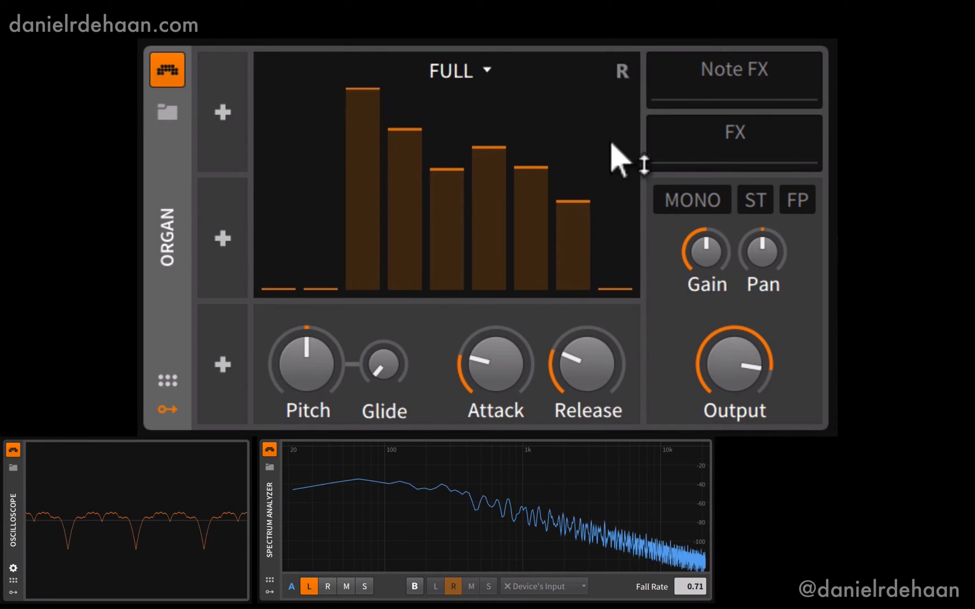
left_click_drag(615, 287, 615, 161)
left_click_drag(321, 287, 321, 89)
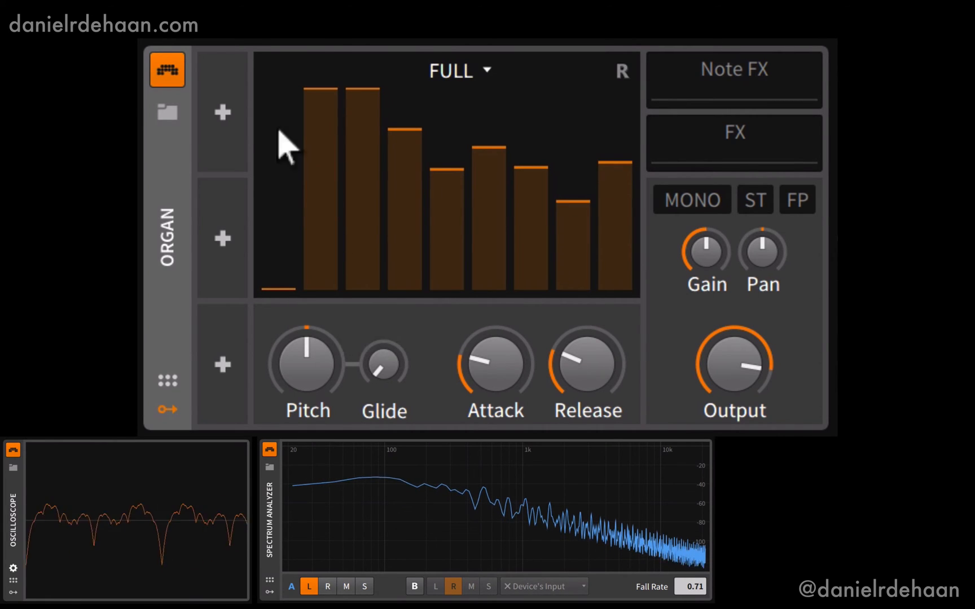
left_click_drag(279, 130, 279, 89)
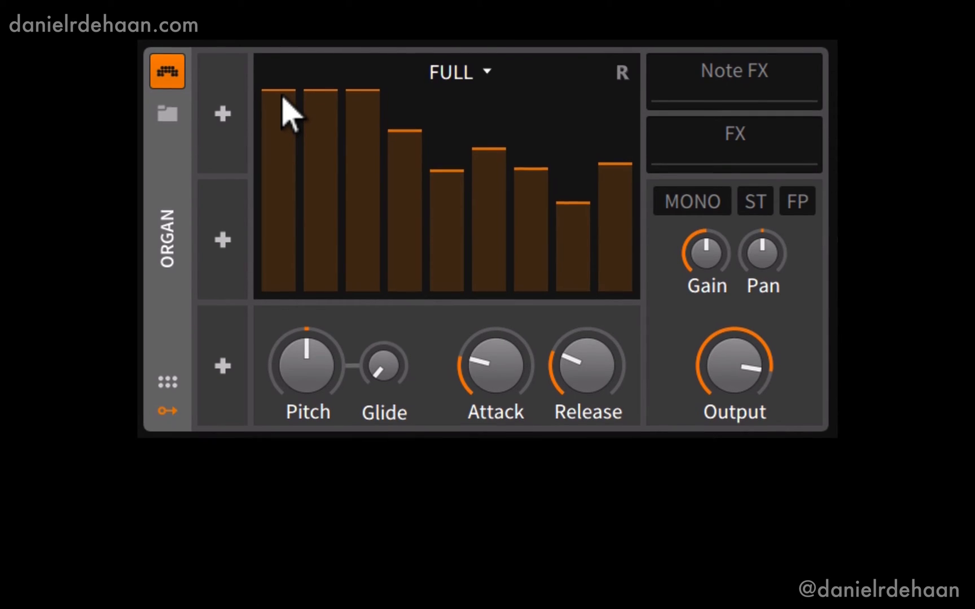
left_click(455, 78)
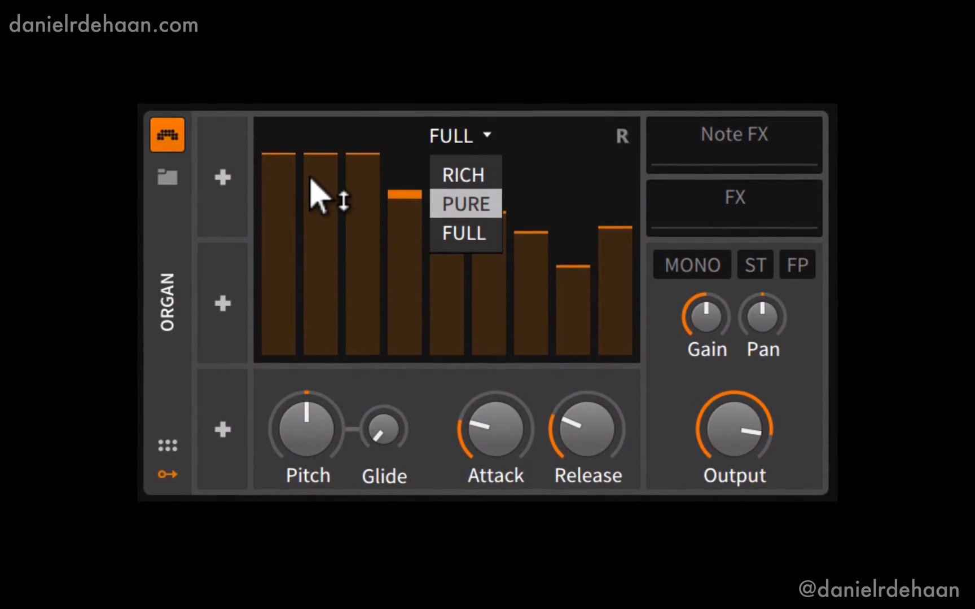
left_click(422, 130)
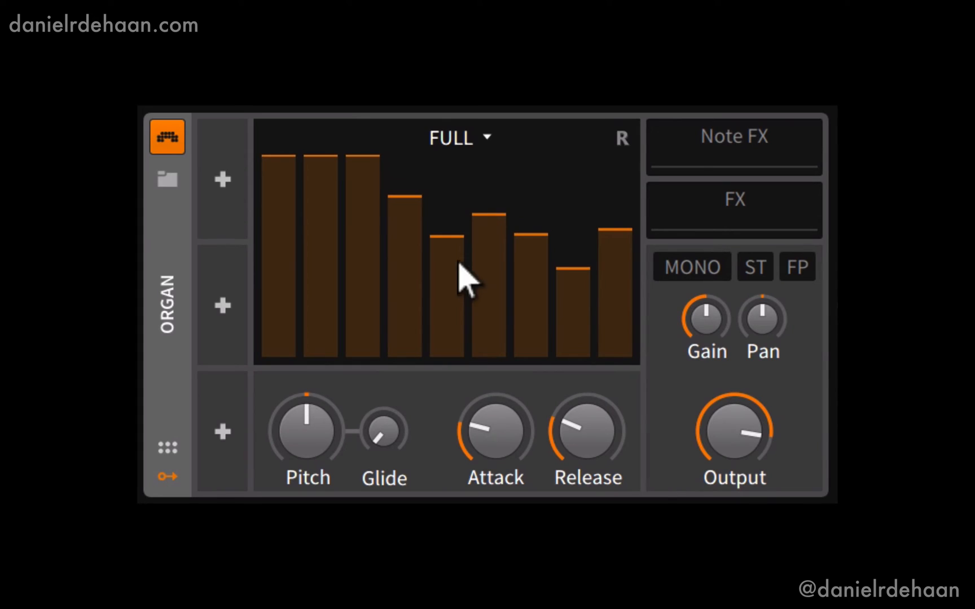
mouse_move(425, 246)
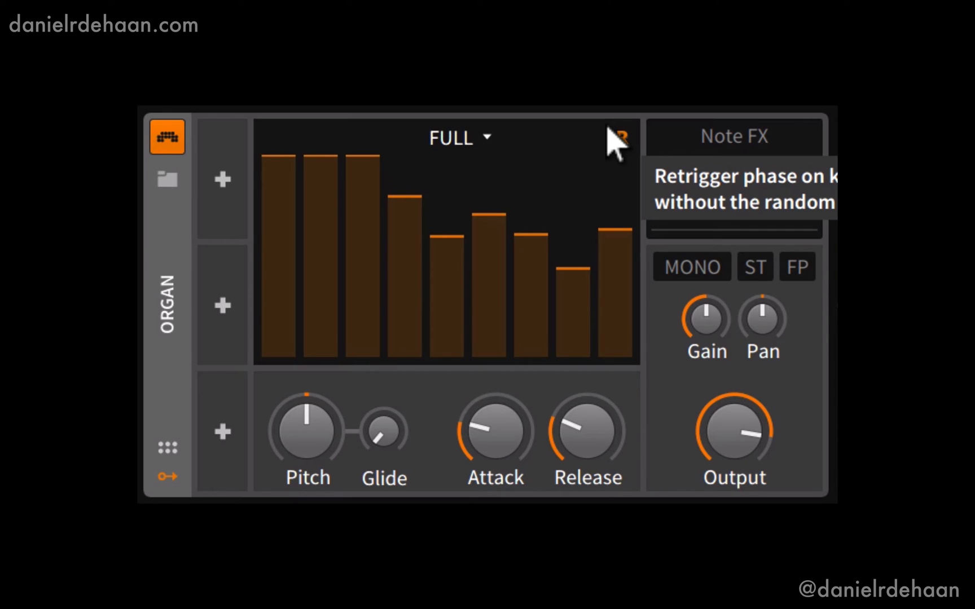
Step: Lower every drawbar except Primary to or near its minimum level
mouse_move(525, 189)
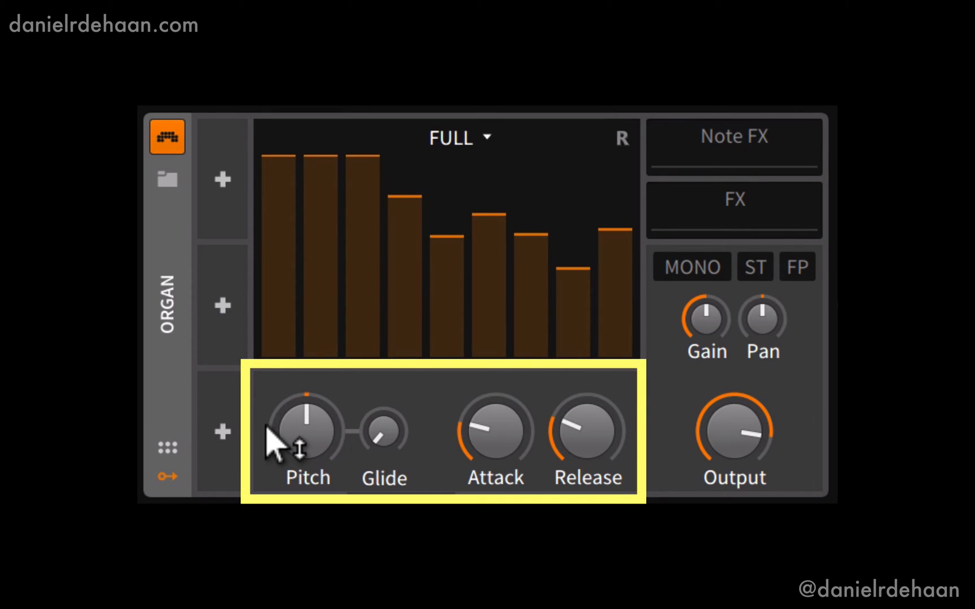
left_click_drag(279, 237, 279, 349)
mouse_move(317, 240)
left_mouse_down()
mouse_move(317, 344)
mouse_move(268, 358)
left_mouse_up()
mouse_move(420, 299)
left_mouse_down()
mouse_move(404, 357)
mouse_move(446, 321)
mouse_move(457, 342)
mouse_move(517, 358)
left_mouse_up()
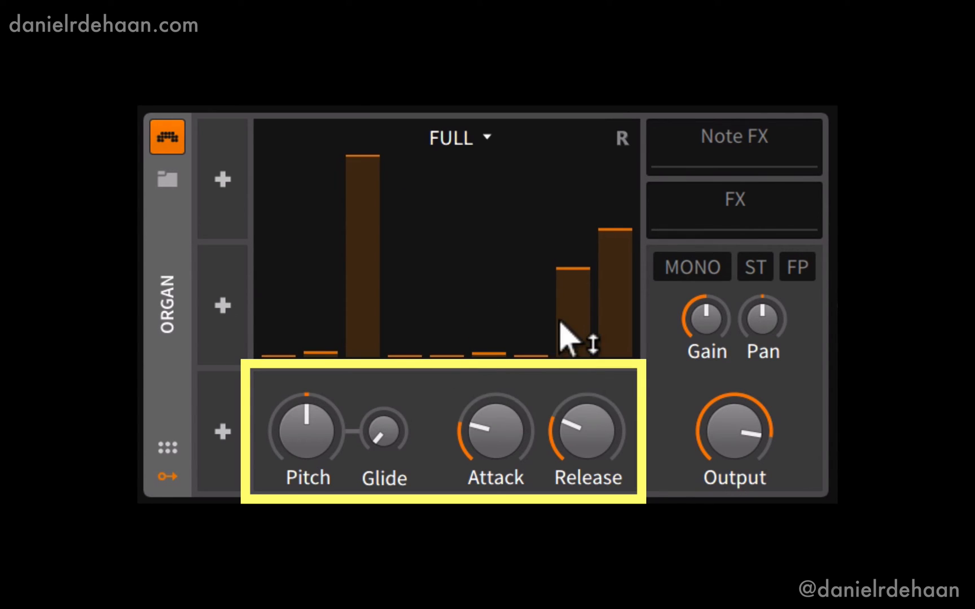
left_click_drag(562, 324, 564, 357)
left_click_drag(617, 315, 609, 366)
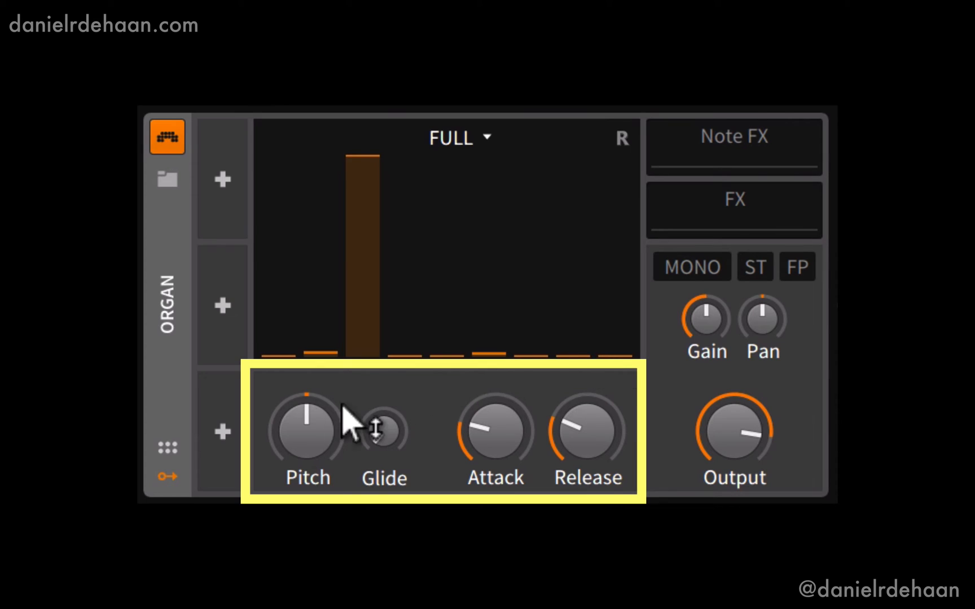
Step: Try out the Pitch and Glide controls, returning Pitch to its centre and Glide to its minimum
mouse_move(296, 433)
left_mouse_down()
mouse_move(296, 389)
mouse_move(295, 448)
left_mouse_up()
double_click(295, 406)
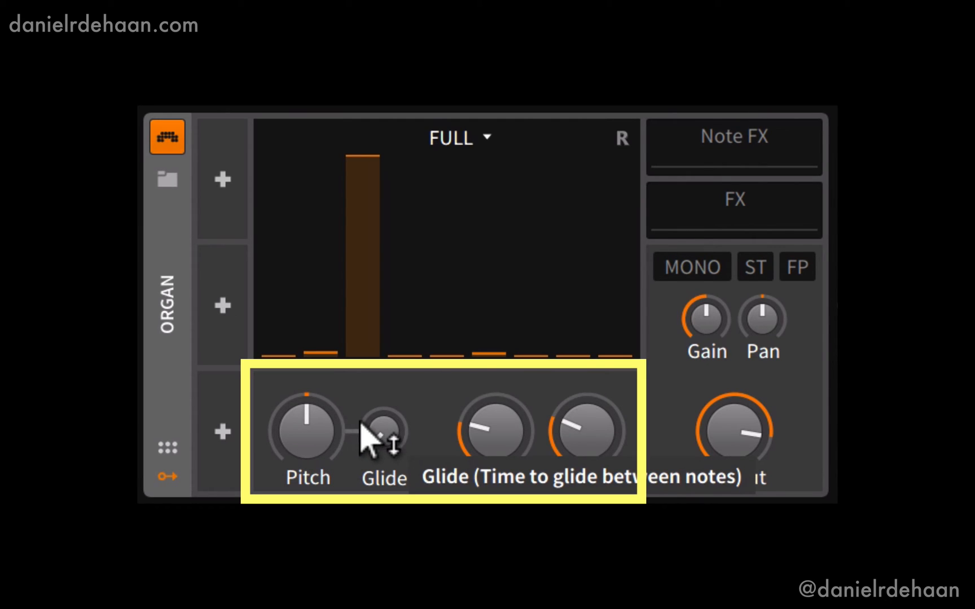
left_click_drag(384, 431, 384, 407)
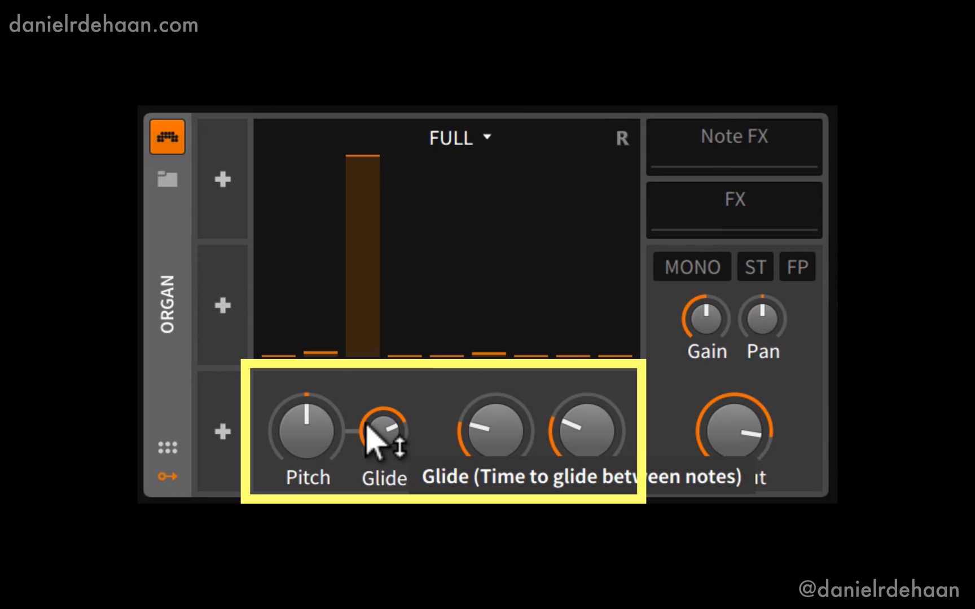
mouse_move(366, 427)
left_mouse_down()
mouse_move(366, 451)
mouse_move(372, 431)
left_mouse_up()
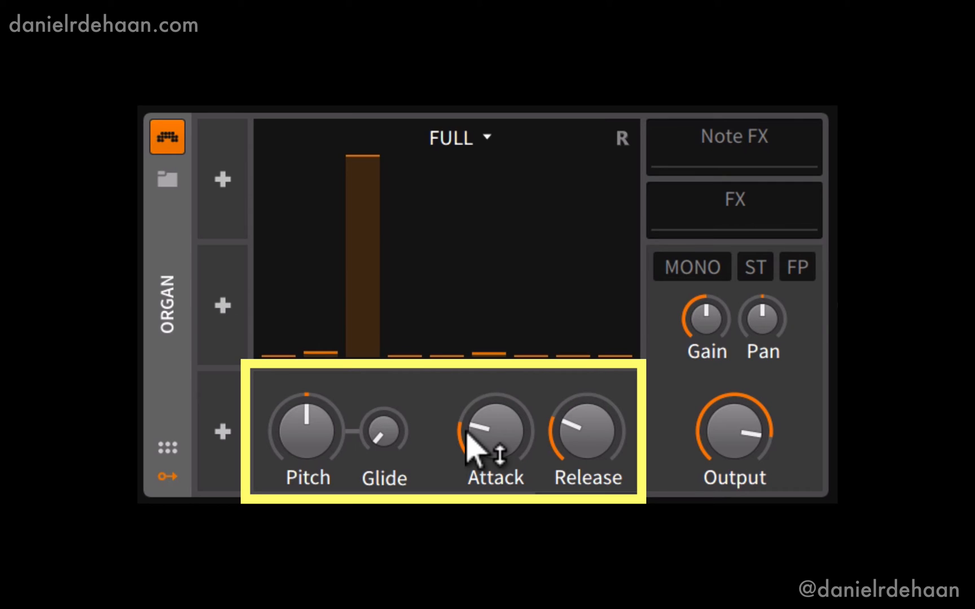
Step: Lengthen the Attack, settling at about a third of its range, and raise the Release to about four fifths
left_click_drag(468, 435, 473, 406)
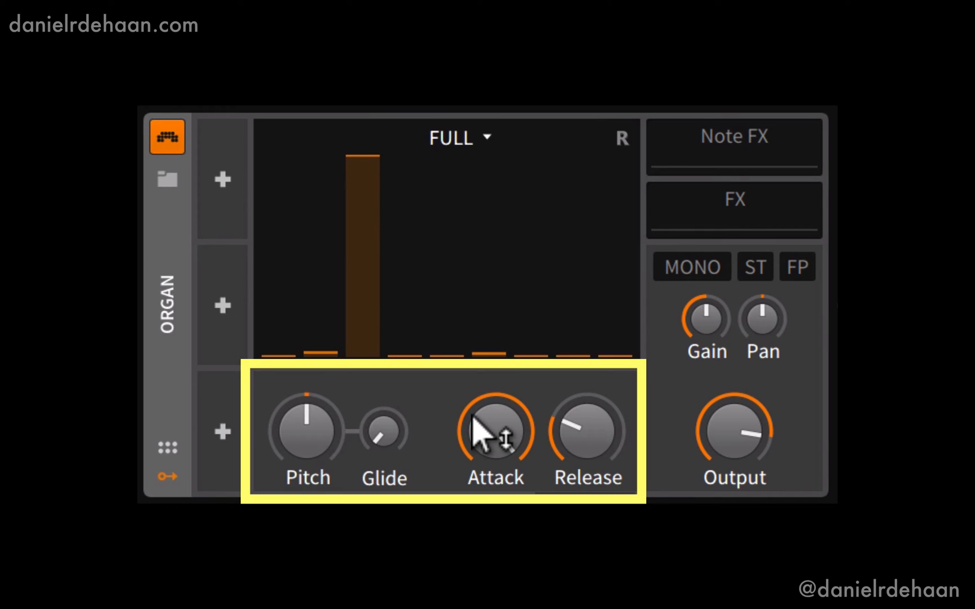
mouse_move(473, 418)
left_mouse_down()
mouse_move(472, 446)
mouse_move(477, 411)
left_mouse_up()
left_click_drag(568, 422, 568, 388)
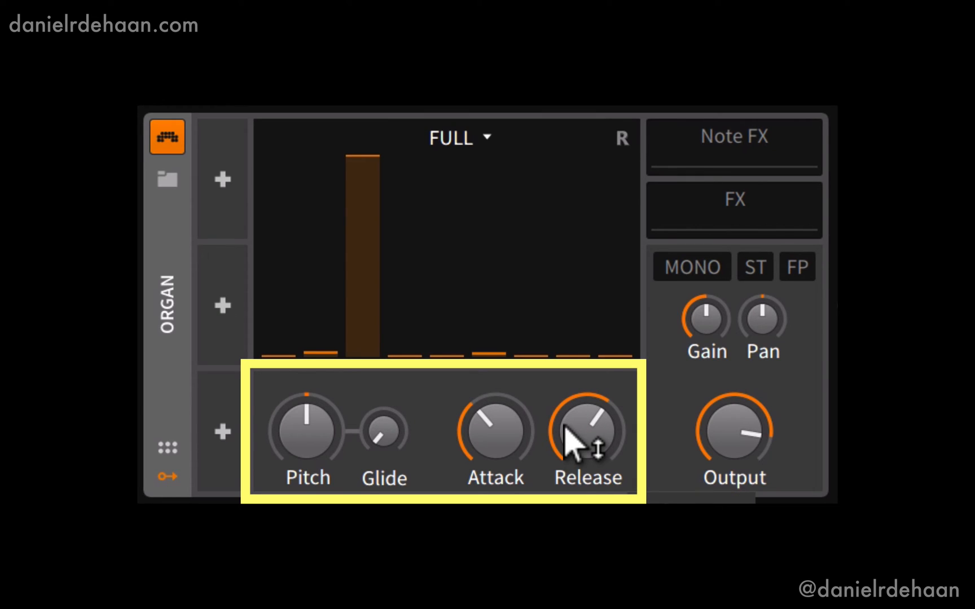
left_click_drag(564, 427, 564, 398)
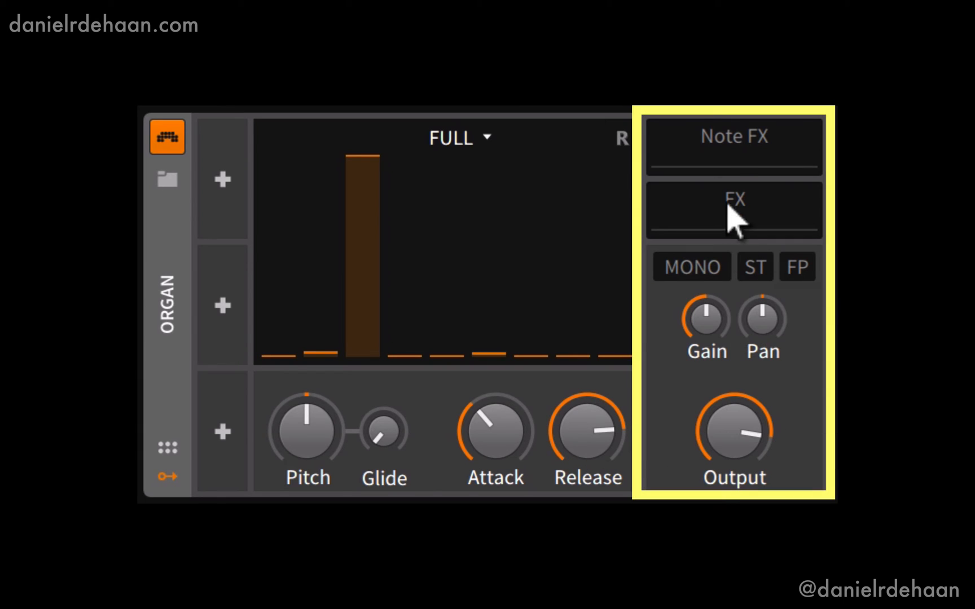
Step: Select the Note FX and FX slots in turn, and enable the MONO, ST and FP voice options
left_click(716, 148)
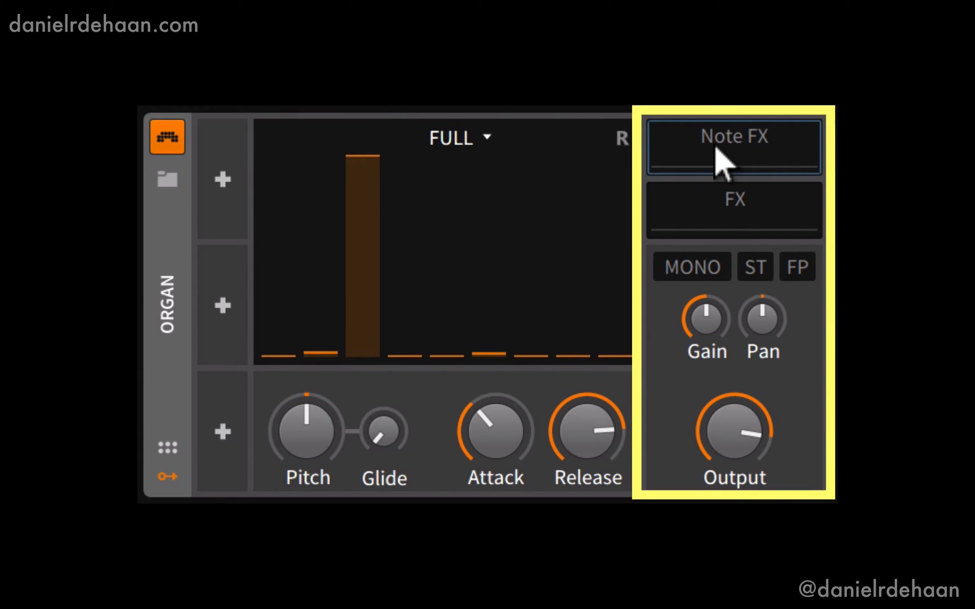
left_click(707, 206)
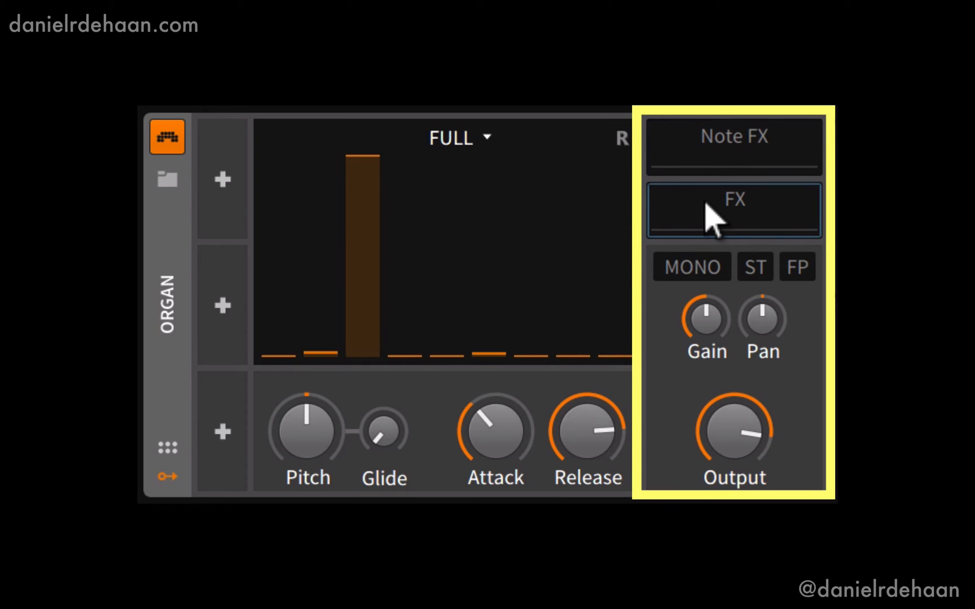
left_click(684, 275)
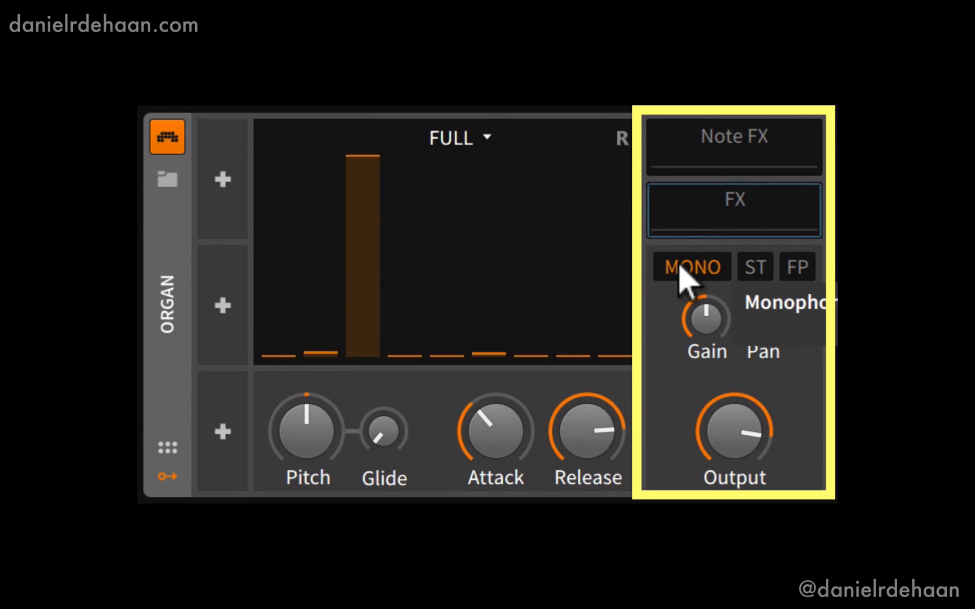
left_click(733, 264)
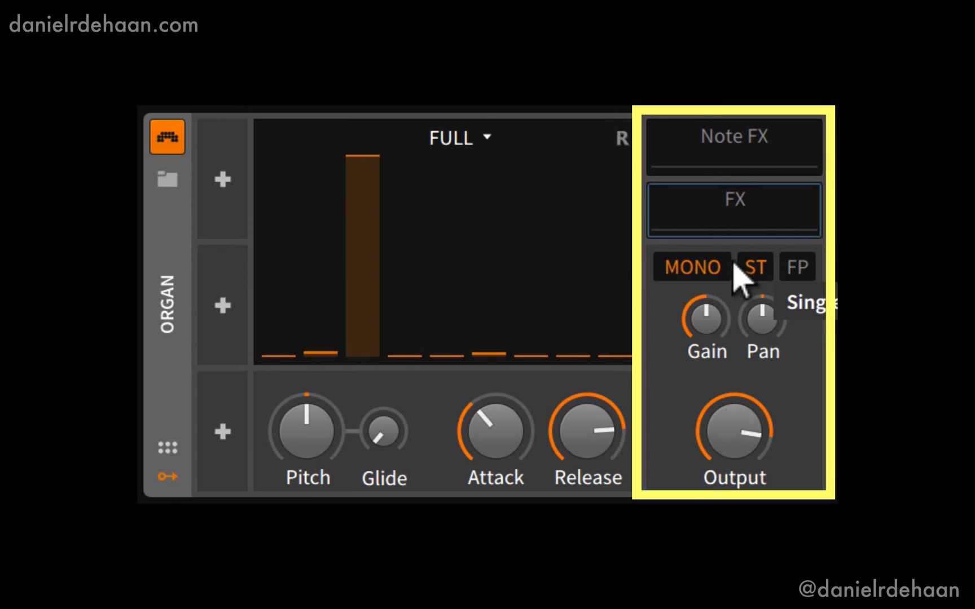
Step: Raise the Glide to about four fifths of its range and set the Attack to its minimum
left_click_drag(459, 427, 458, 385)
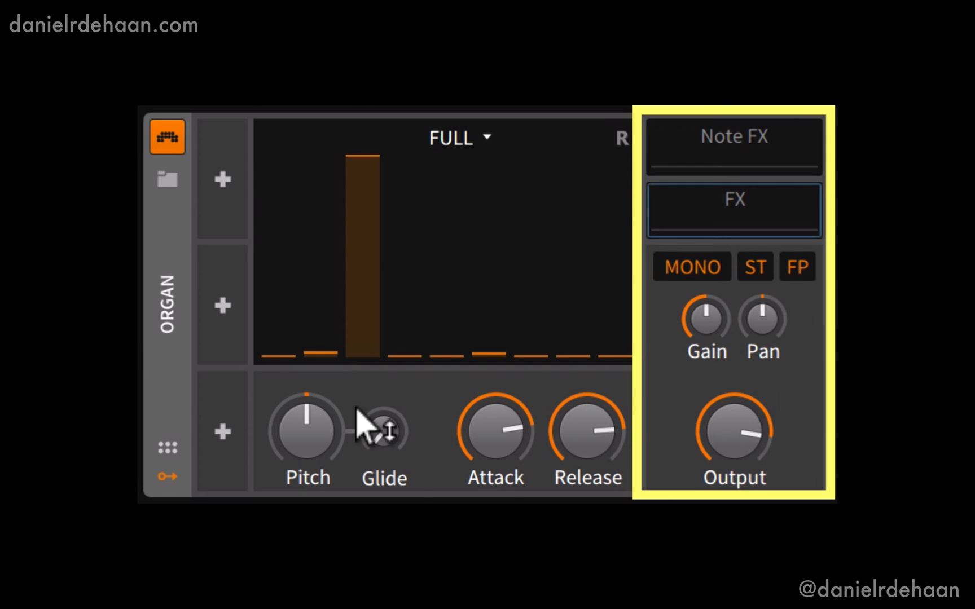
left_click_drag(375, 426, 375, 384)
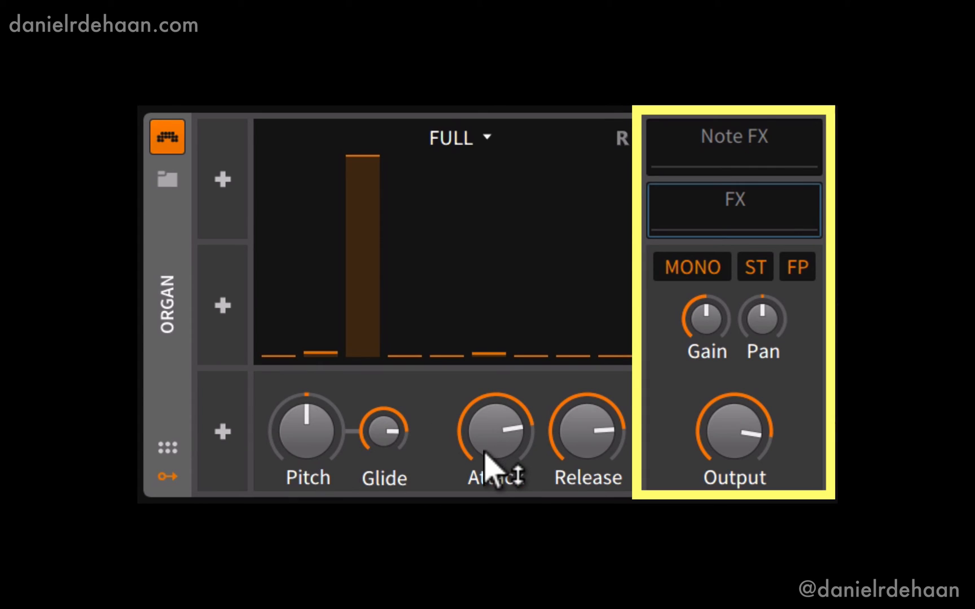
mouse_move(484, 452)
left_click_drag(484, 452, 484, 497)
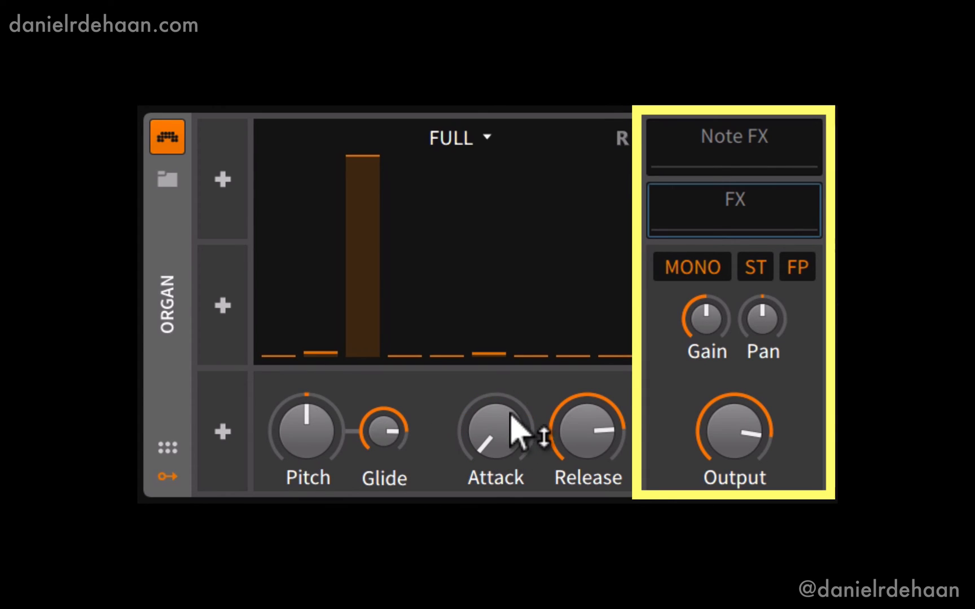
Step: Turn off the ST and FP voice options while keeping MONO enabled
left_click(755, 268)
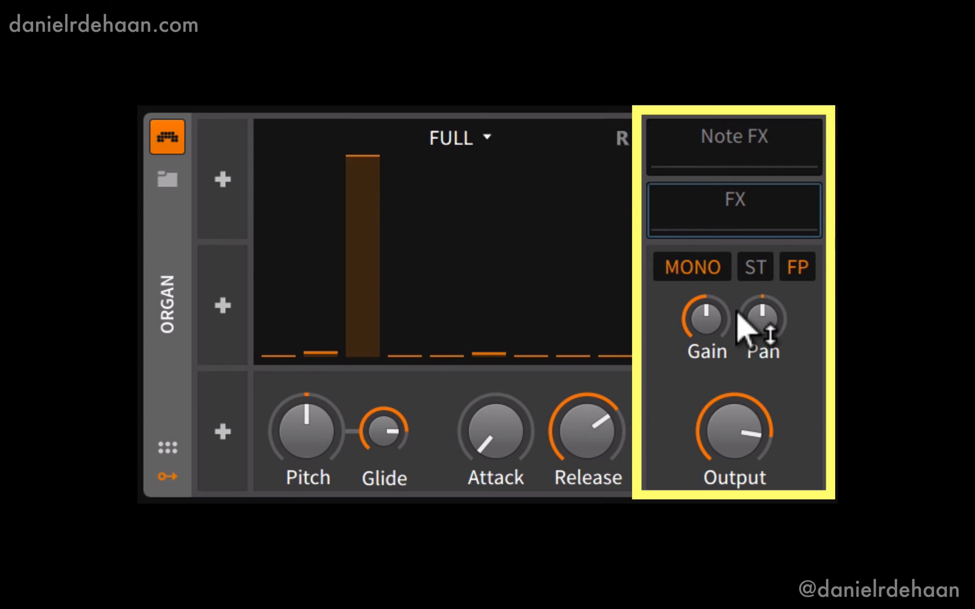
mouse_move(735, 313)
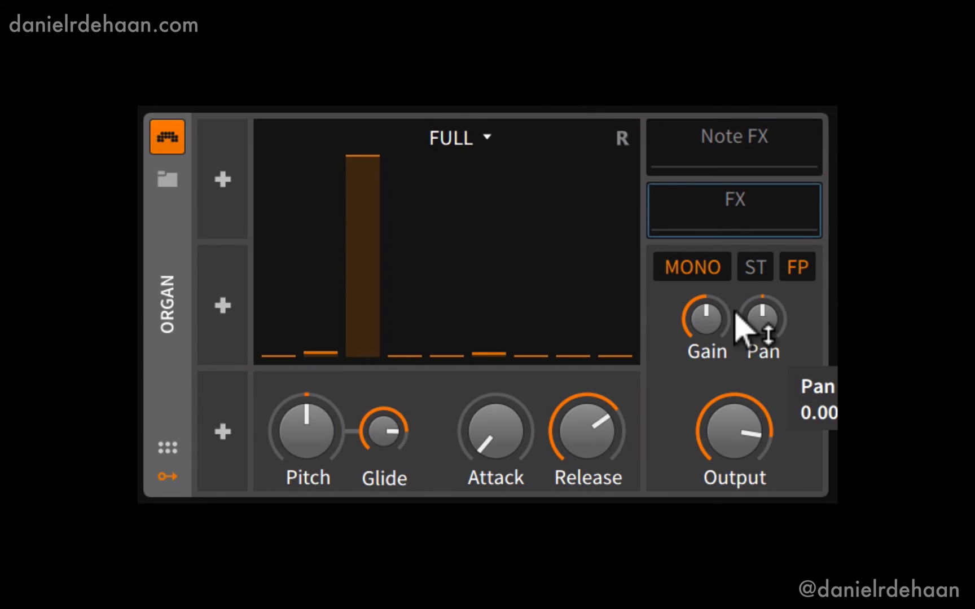
left_click(768, 264)
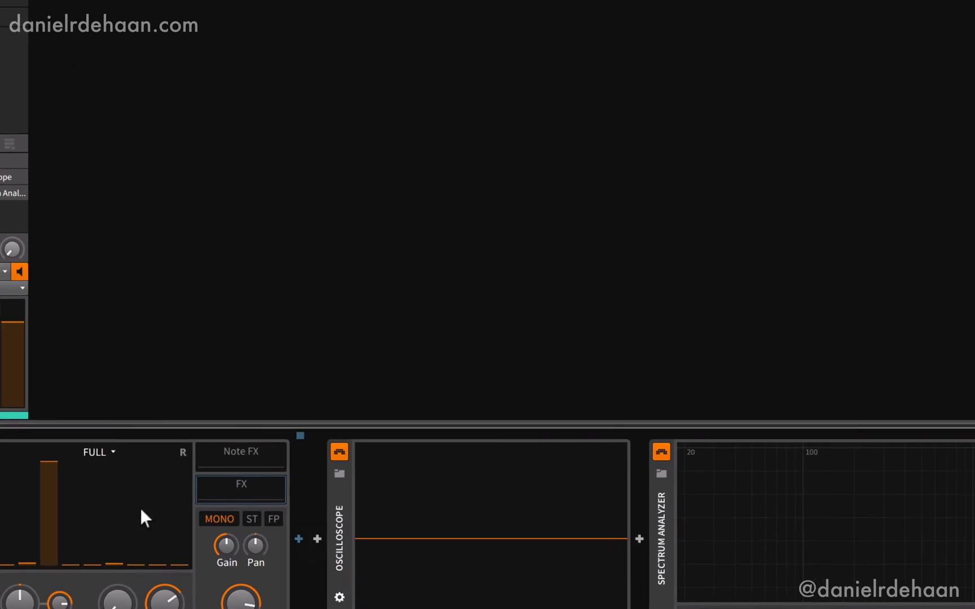
Step: Insert an LFO modulator into the Organ's first modulator slot
left_click(60, 469)
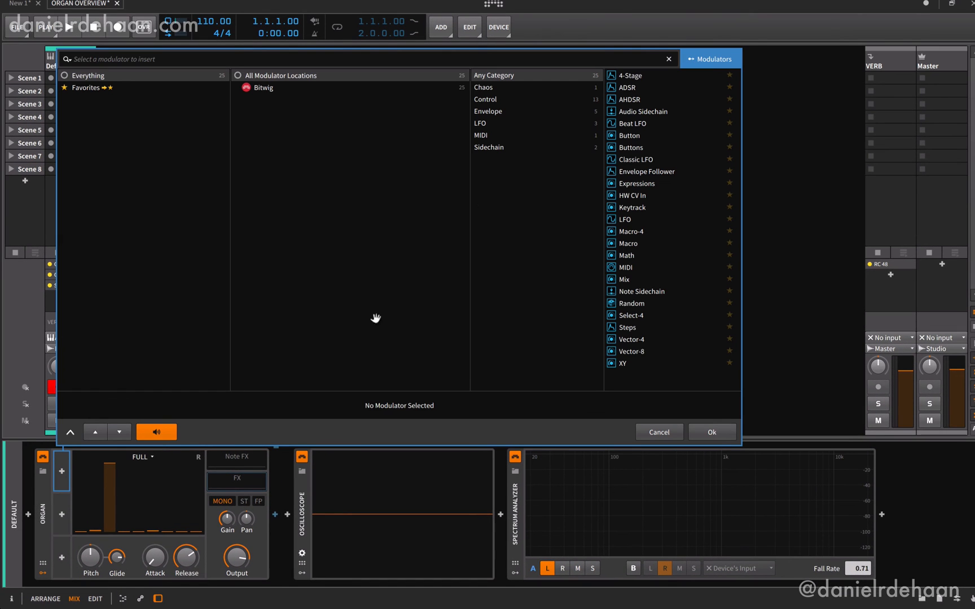
left_click(624, 219)
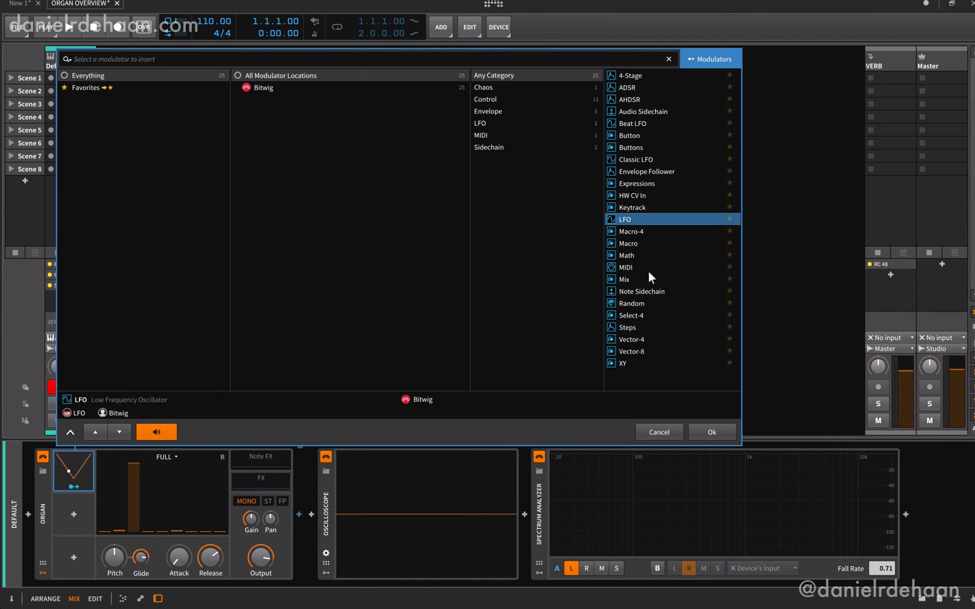
left_click(705, 432)
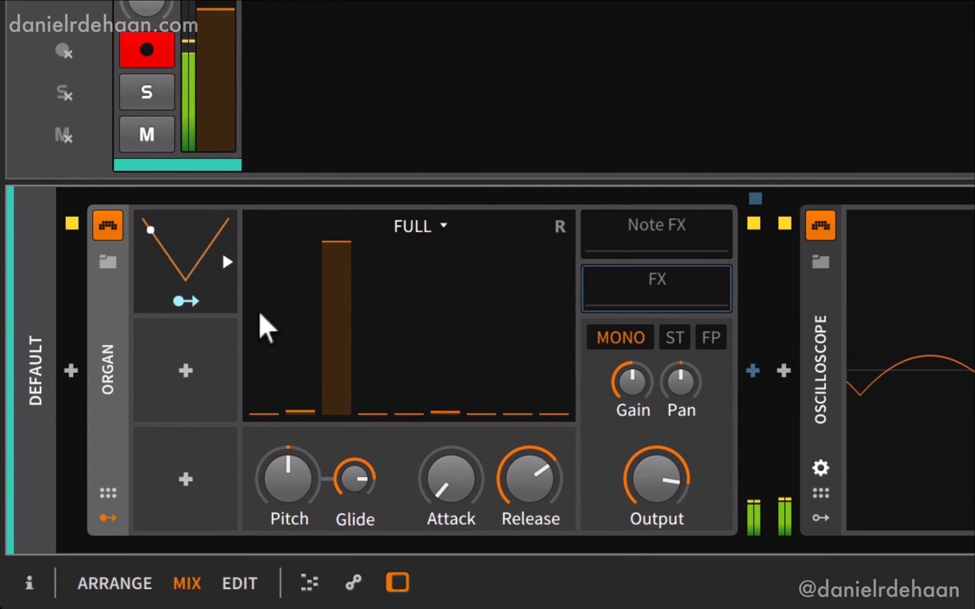
Step: Reset the Organ's Glide to its minimum and turn off the MONO voice option
double_click(343, 468)
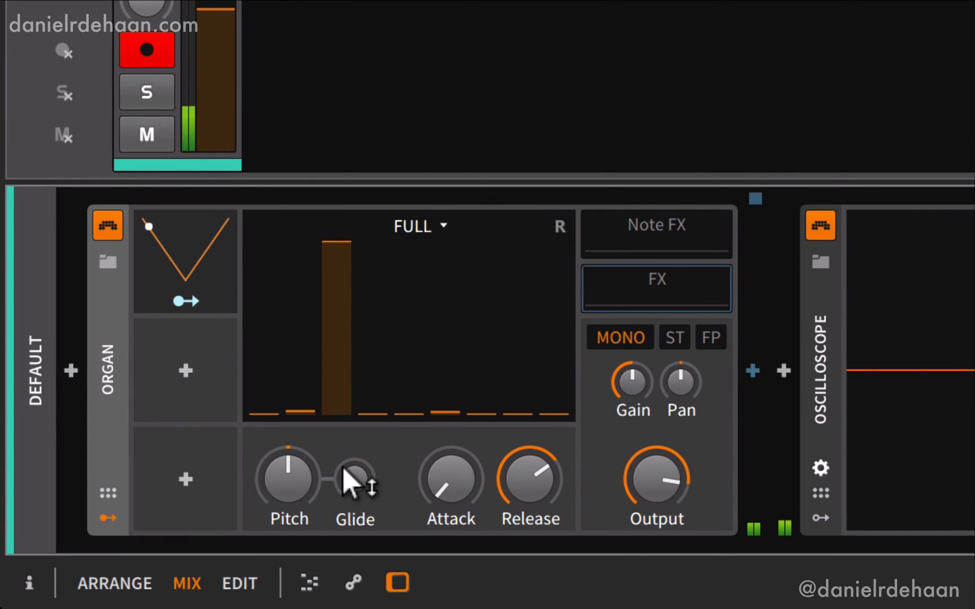
left_click(631, 339)
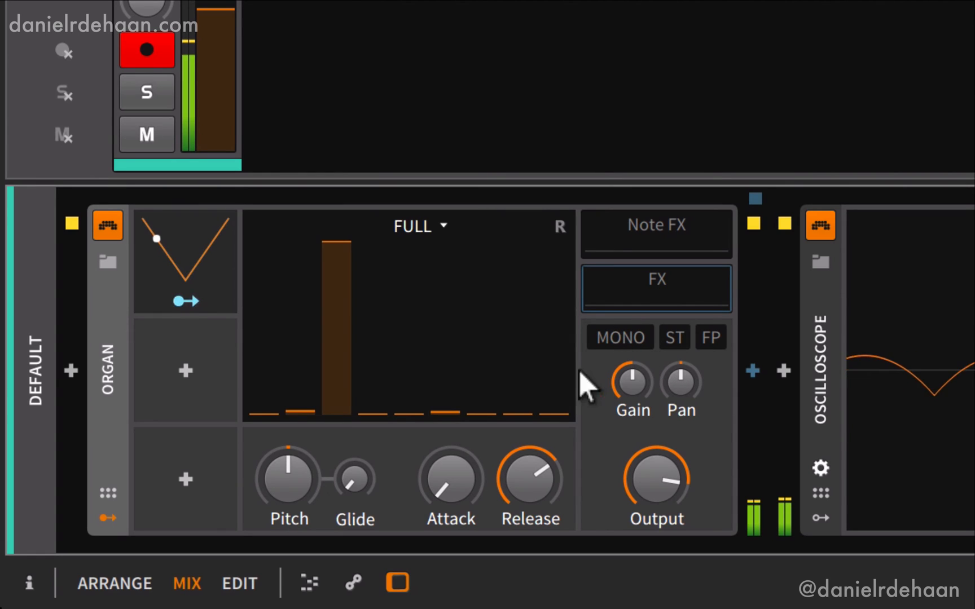
Step: Map the LFO to the fourth through ninth drawbars with varied positive modulation amounts
left_click(175, 298)
left_click_drag(351, 393, 351, 299)
left_click_drag(407, 384, 407, 254)
left_click_drag(445, 395, 446, 310)
left_click_drag(481, 391, 480, 336)
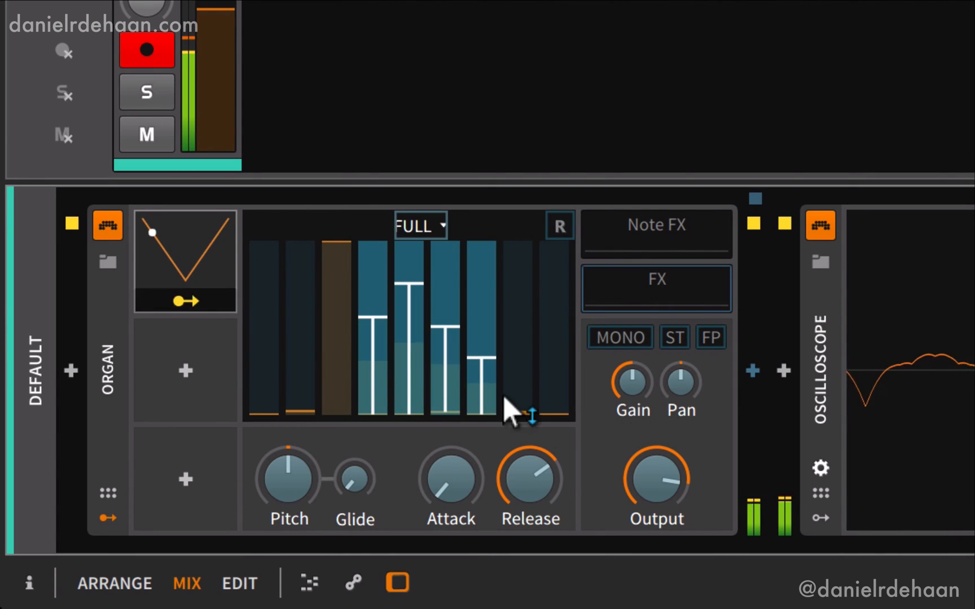
left_click_drag(510, 370, 511, 244)
left_click_drag(548, 412, 547, 332)
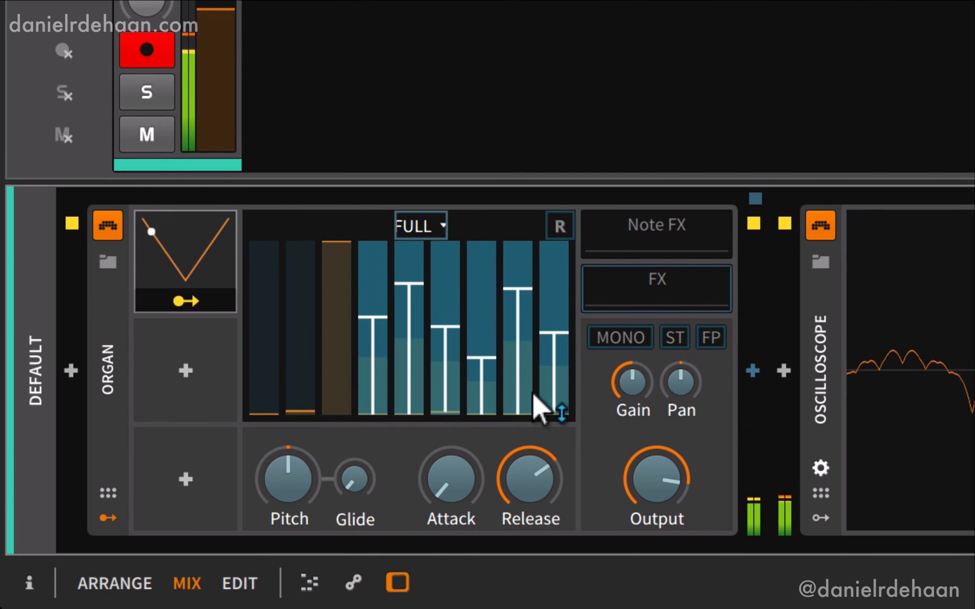
Step: Add a second LFO and map it negatively to the third through ninth drawbars and positively to the first two
left_click(181, 372)
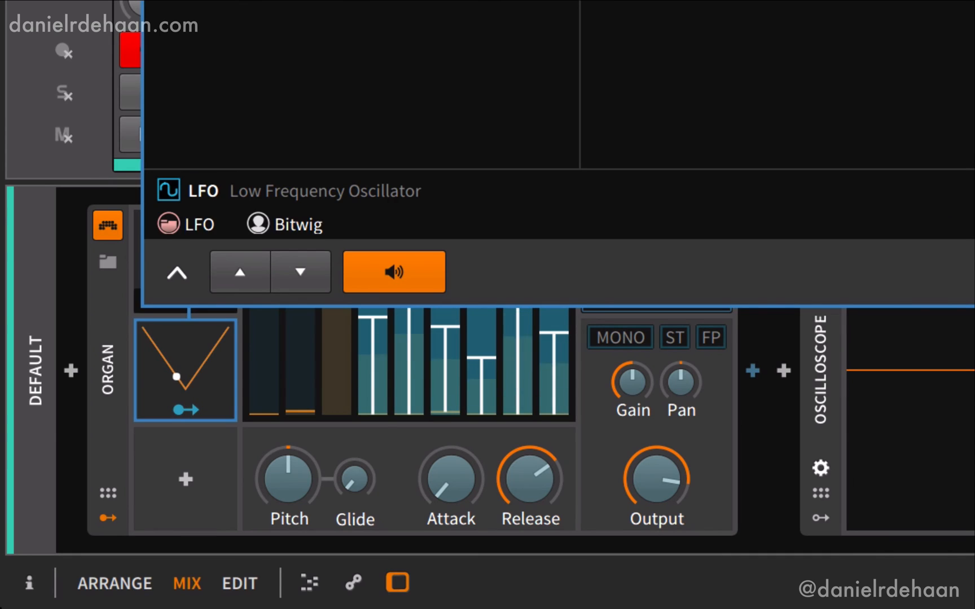
key("Return")
left_click(185, 409)
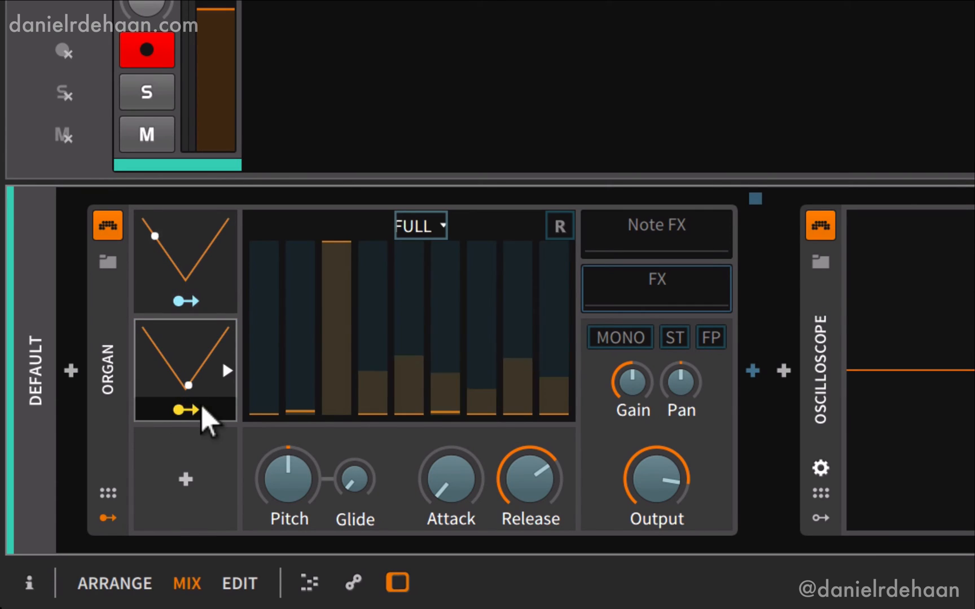
left_click_drag(364, 268, 365, 333)
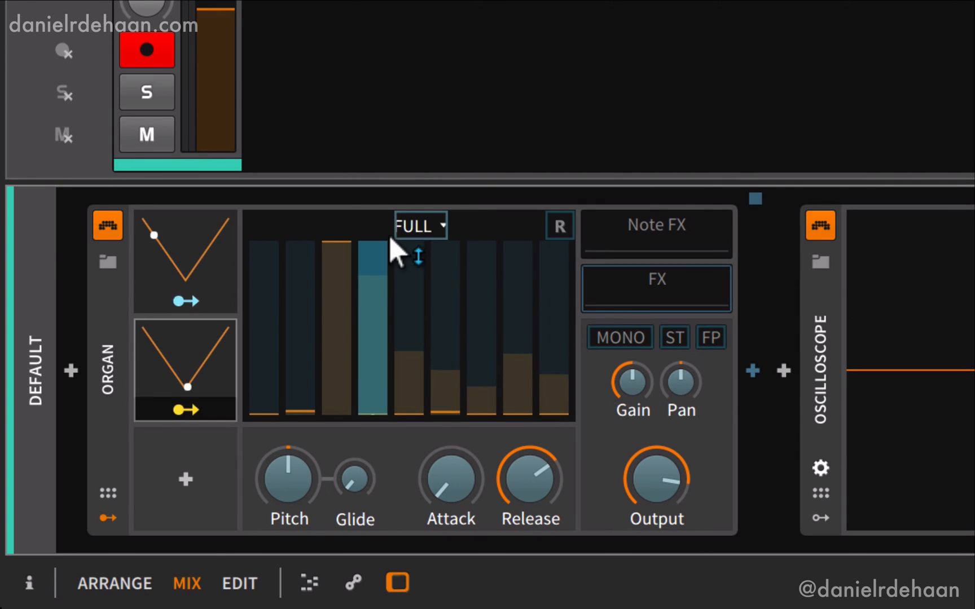
left_click_drag(409, 249, 409, 316)
left_click_drag(450, 246, 468, 293)
left_click_drag(507, 244, 508, 279)
left_click_drag(550, 249, 549, 279)
left_click_drag(340, 256, 340, 313)
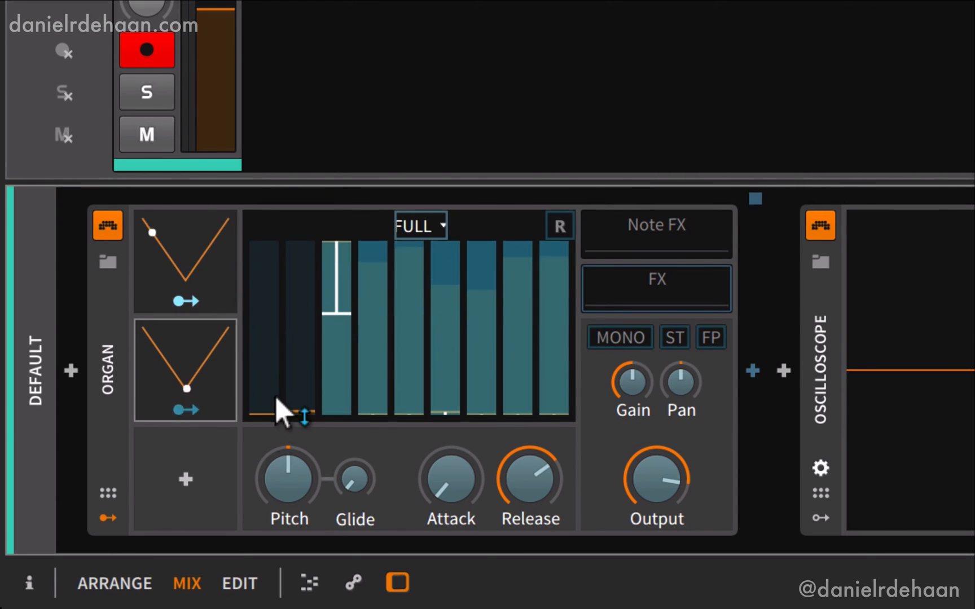
left_click_drag(276, 397, 277, 324)
left_click_drag(264, 395, 264, 276)
Step: Set LFO 2's rate to 2.62 Hz, leave its mapping mode, and switch the Organ's waveform to PURE
left_click(226, 367)
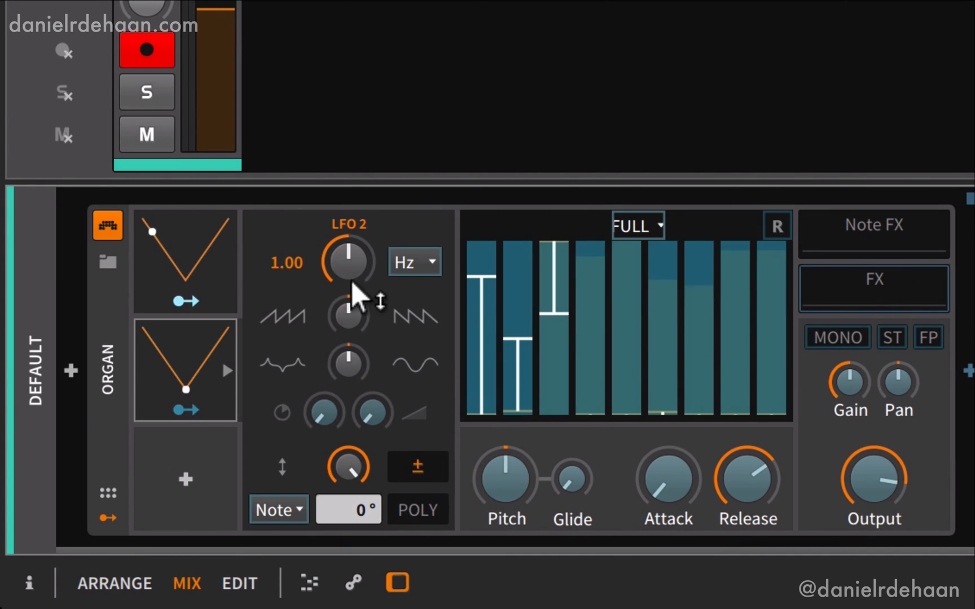
left_click_drag(353, 279, 326, 231)
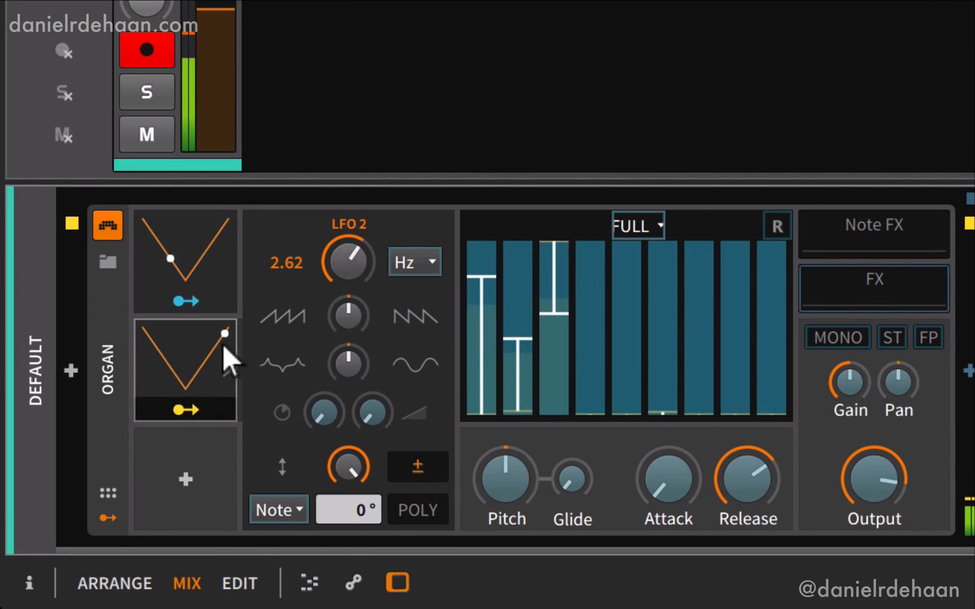
left_click(176, 402)
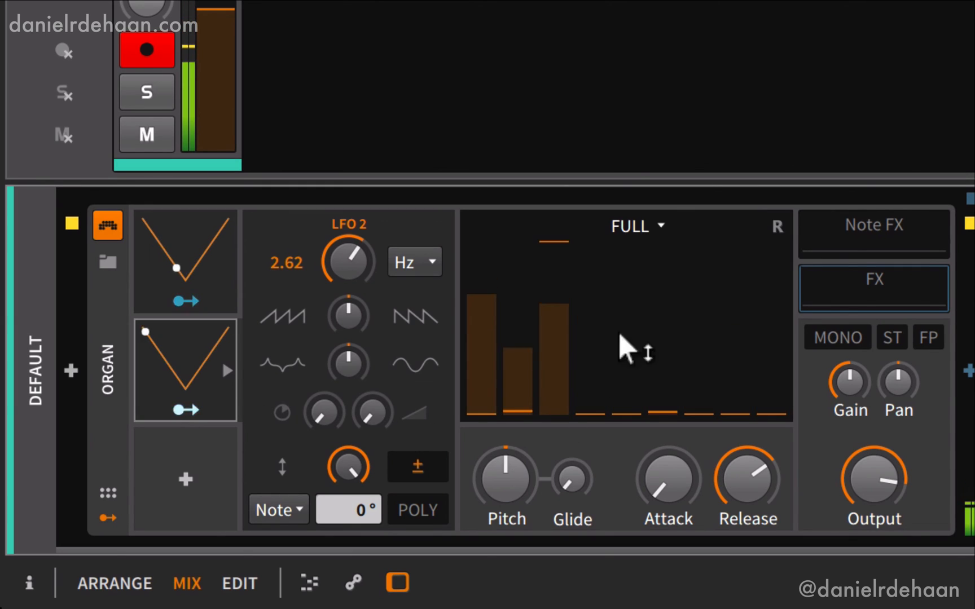
left_click(634, 226)
left_click(643, 284)
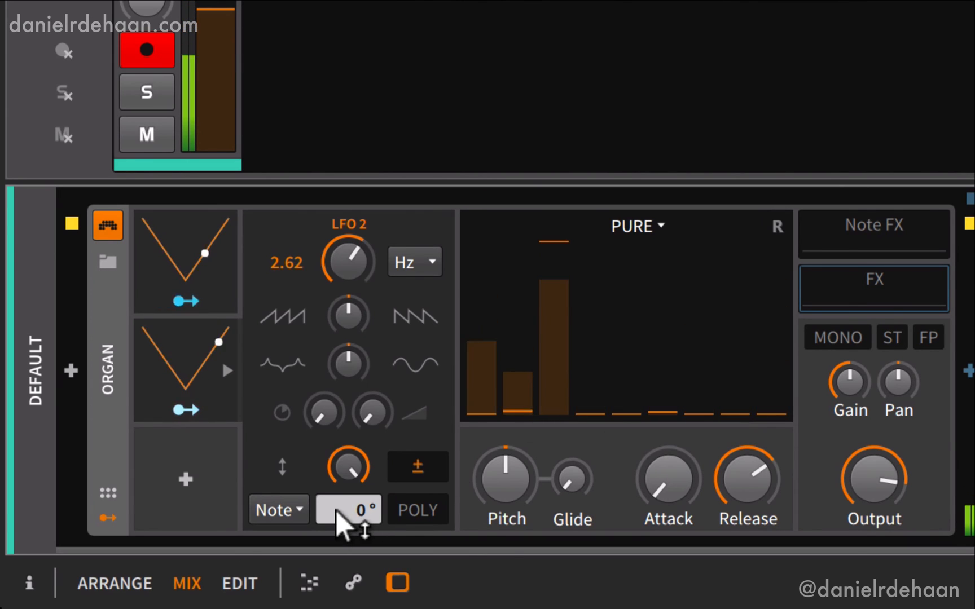
Step: Add an ADSR modulator in the third slot and map it at nearly full positive amount to the fourth through ninth drawbars
left_click(185, 483)
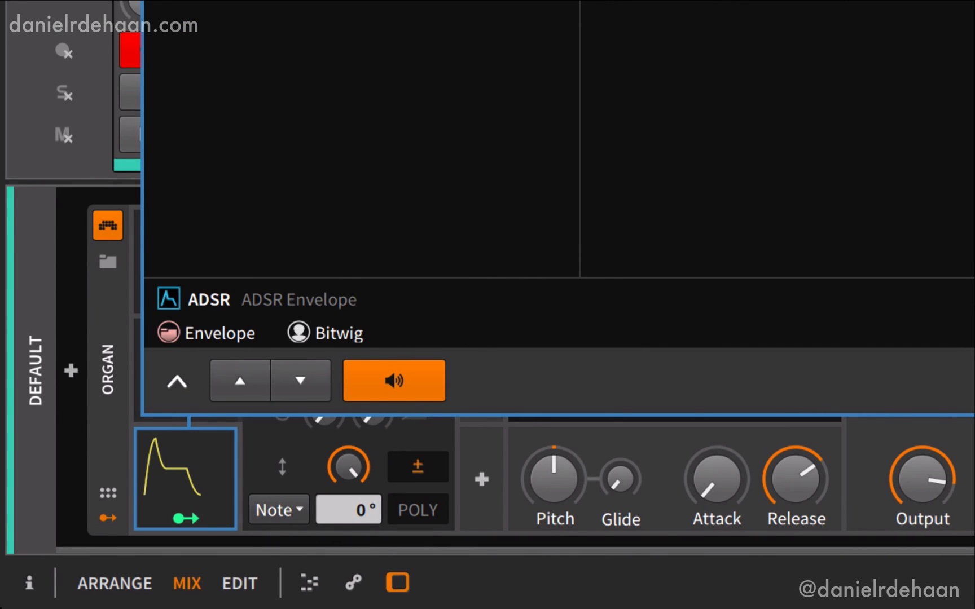
key("Return")
left_click(178, 515)
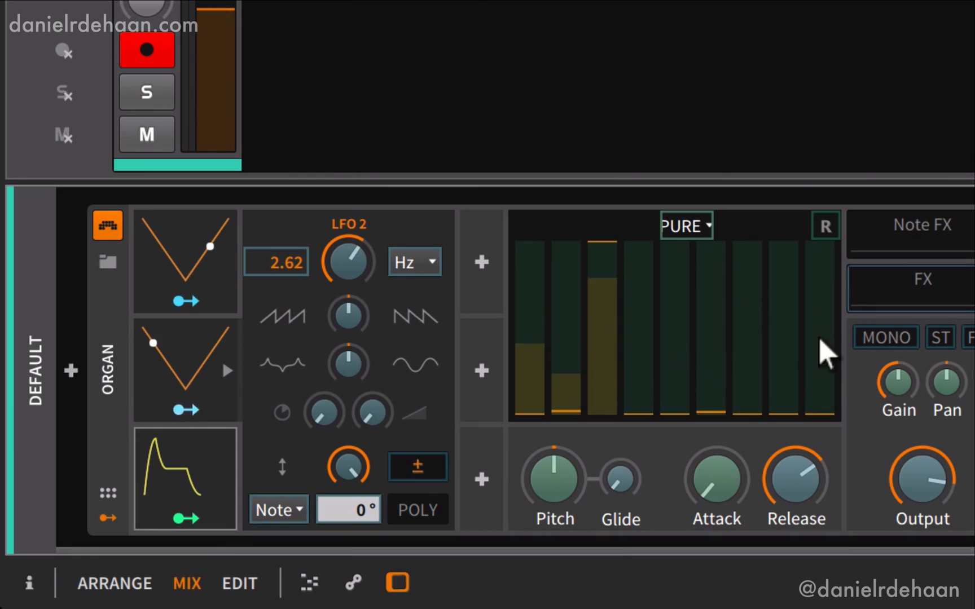
left_click_drag(819, 341, 819, 248)
left_click_drag(784, 402, 783, 248)
left_click_drag(740, 414, 739, 293)
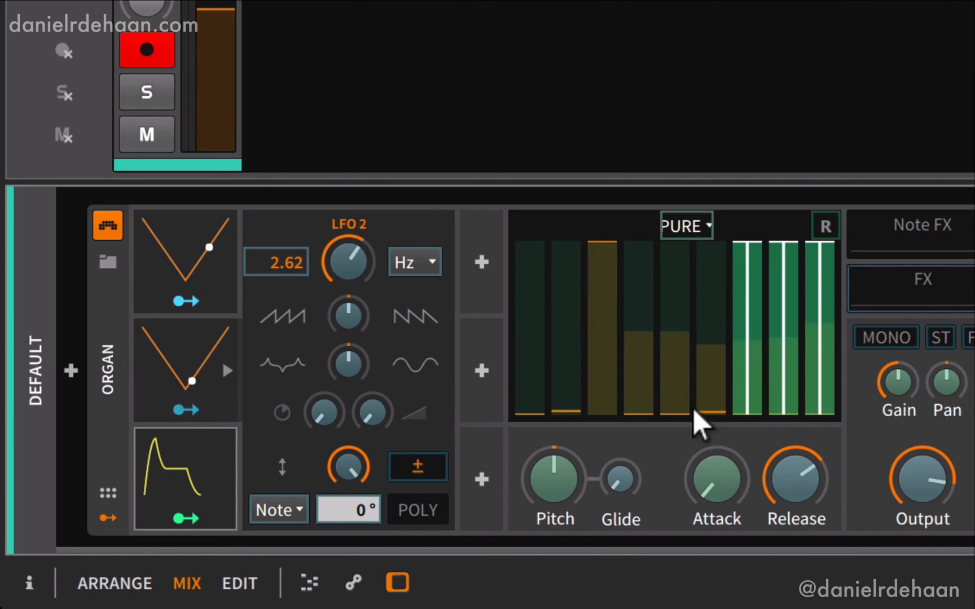
left_click_drag(700, 413, 699, 248)
left_click_drag(659, 399, 659, 245)
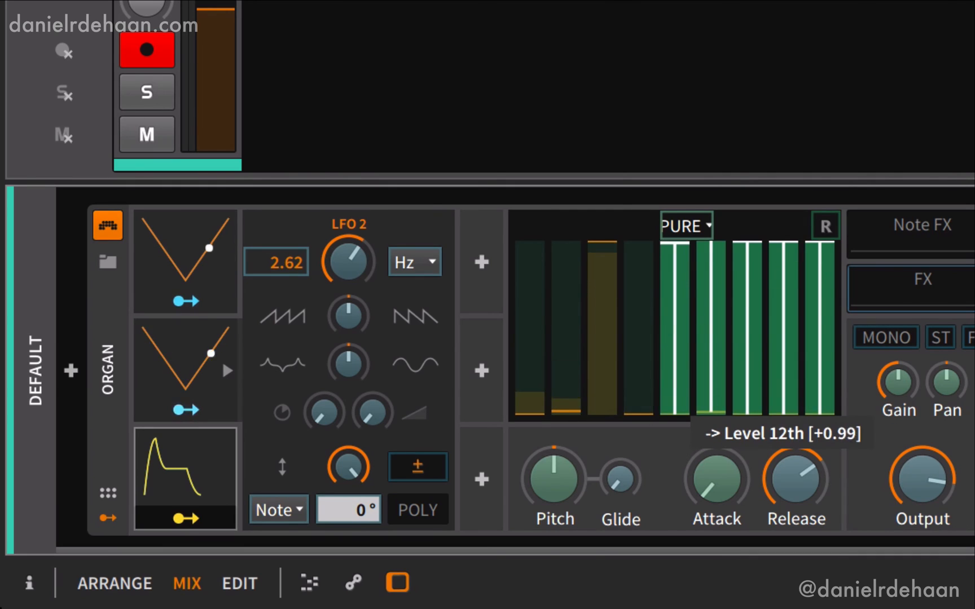
left_click_drag(635, 405, 635, 246)
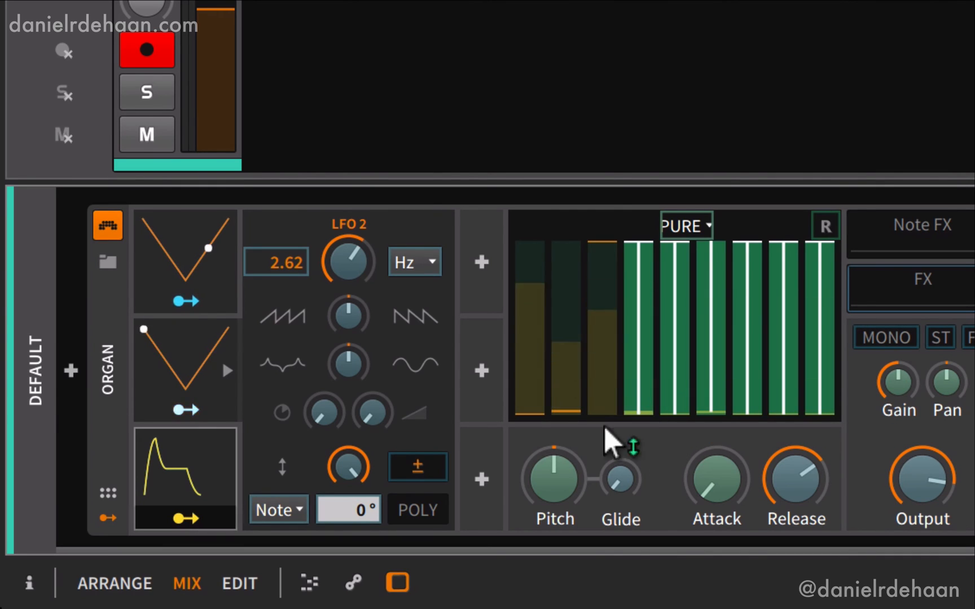
left_click(183, 518)
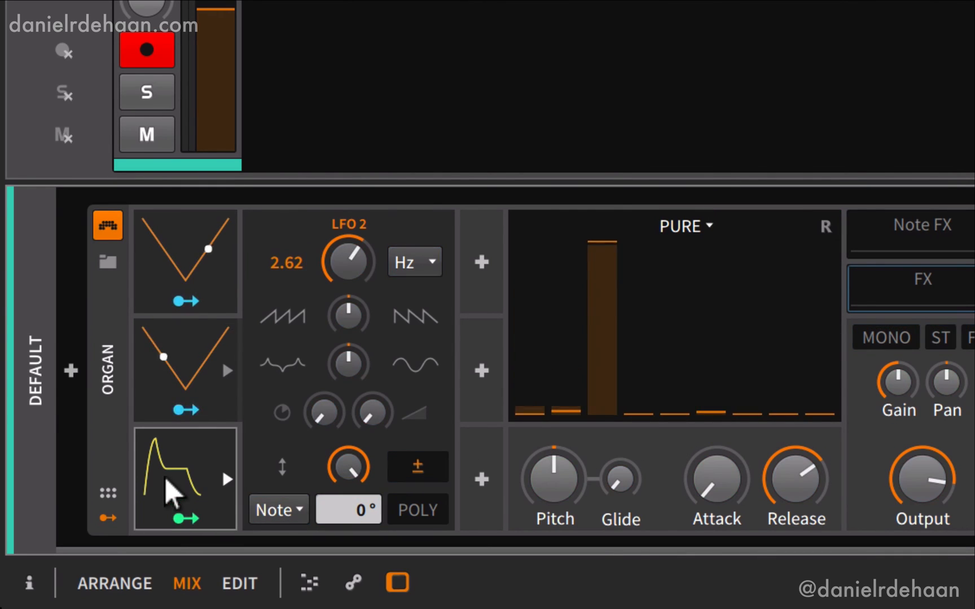
Step: Set the ADSR modulator's Attack and Sustain to minimum and its Decay to slightly above the midpoint
left_click(167, 486)
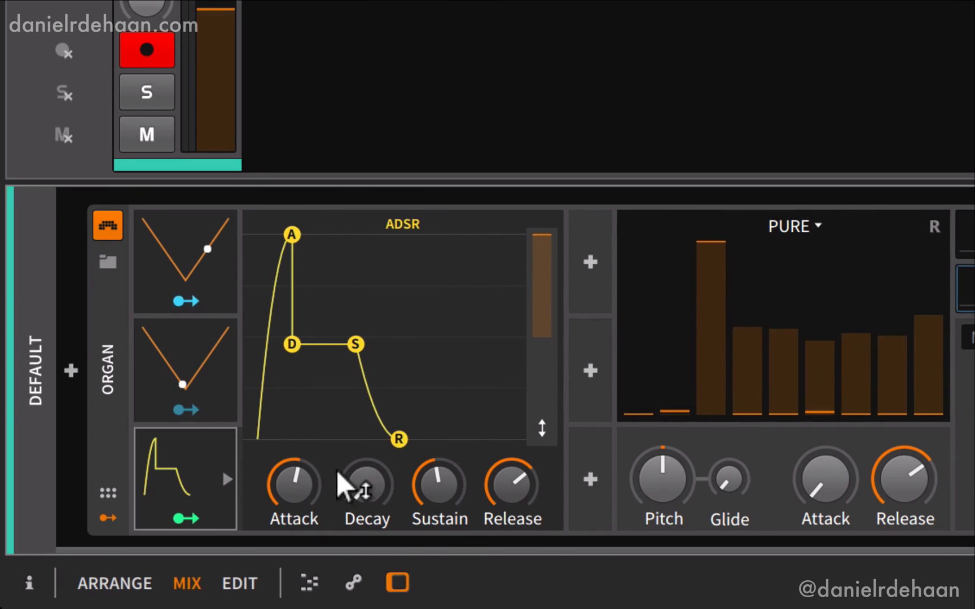
left_click_drag(294, 484, 295, 576)
left_click_drag(367, 484, 366, 375)
left_click_drag(439, 484, 439, 564)
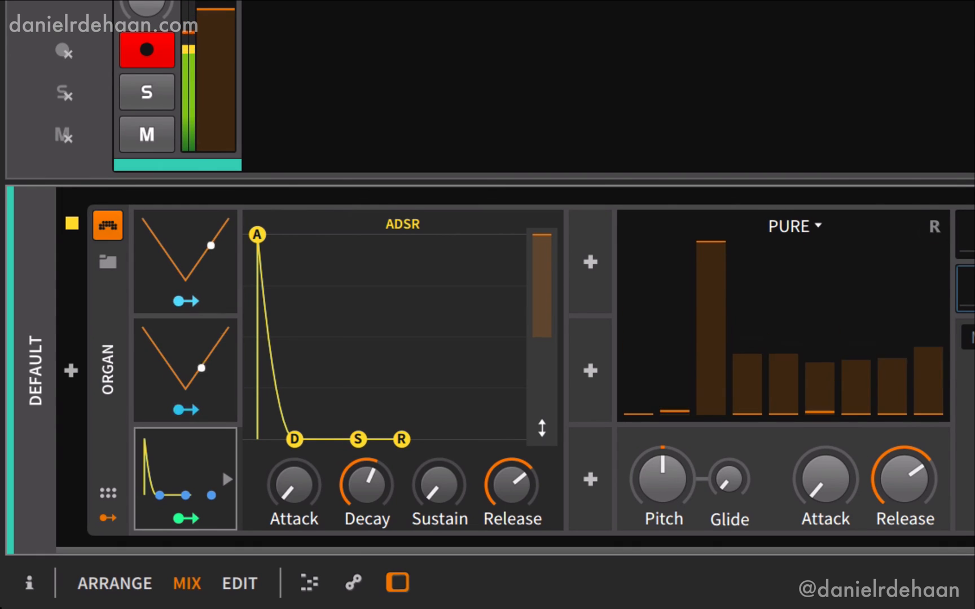
Step: Raise the Organ's own Attack to about four fifths and the ADSR modulator's Attack to about 45%
left_click_drag(810, 467, 810, 467)
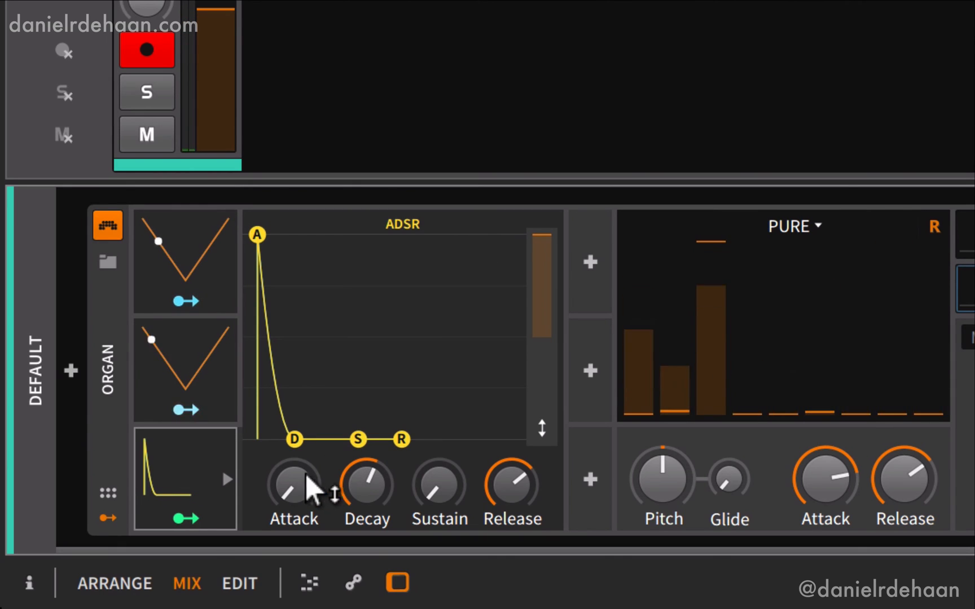
left_click_drag(308, 471, 284, 472)
mouse_move(284, 479)
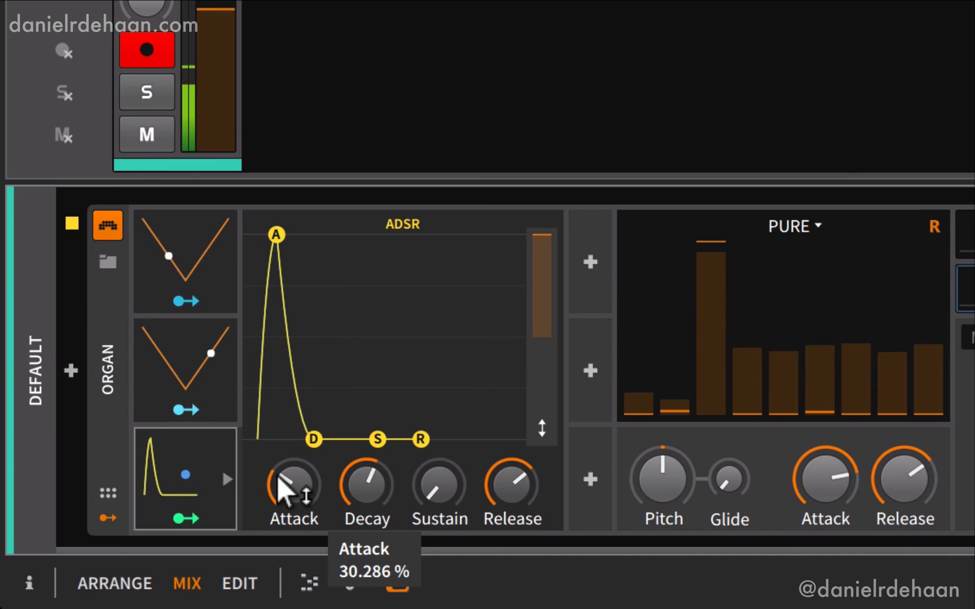
left_click_drag(281, 480, 280, 473)
mouse_move(280, 481)
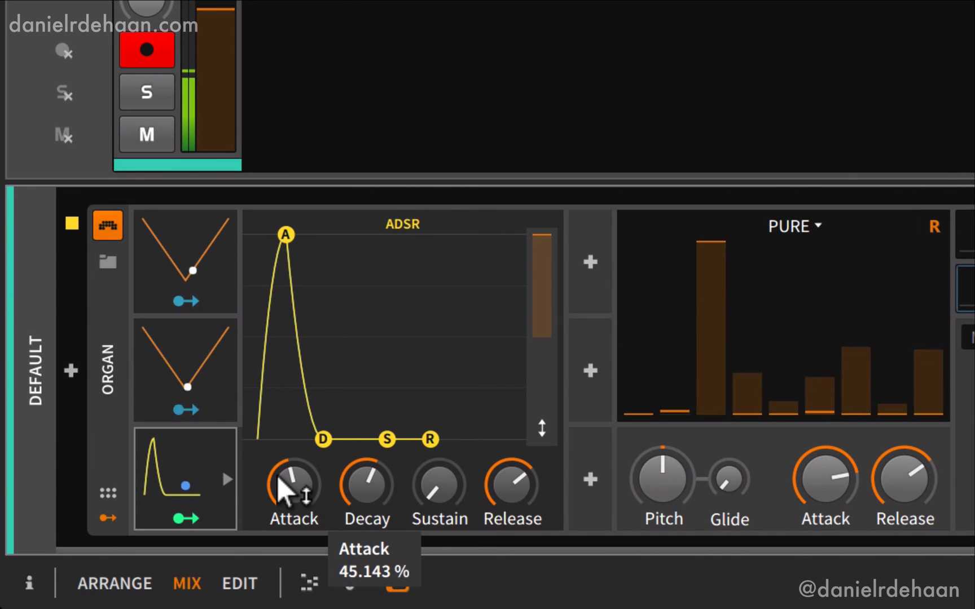
Step: Make both LFO modulators polyphonic so they run per voice
left_click(181, 351)
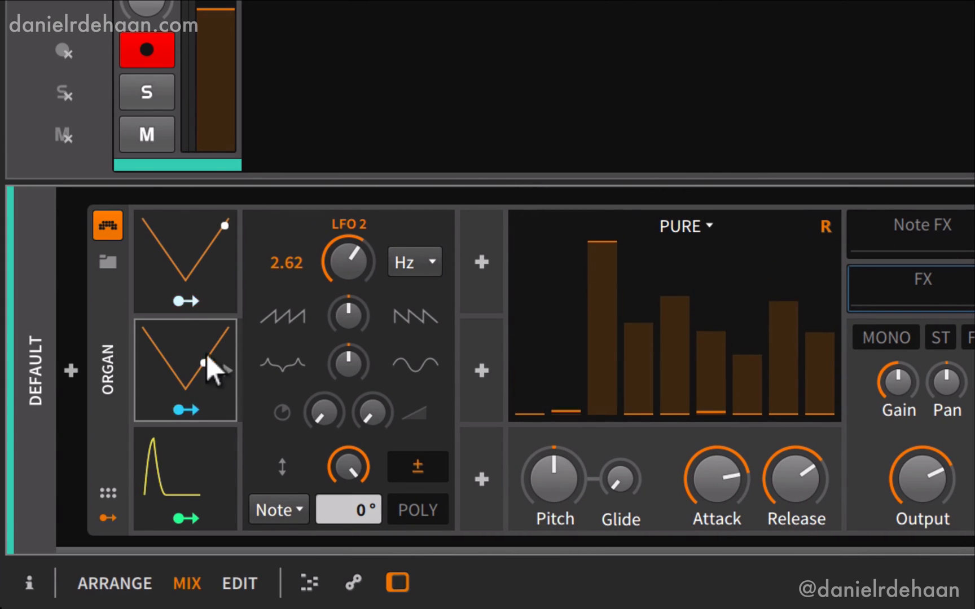
right_click(149, 340)
left_click(248, 445)
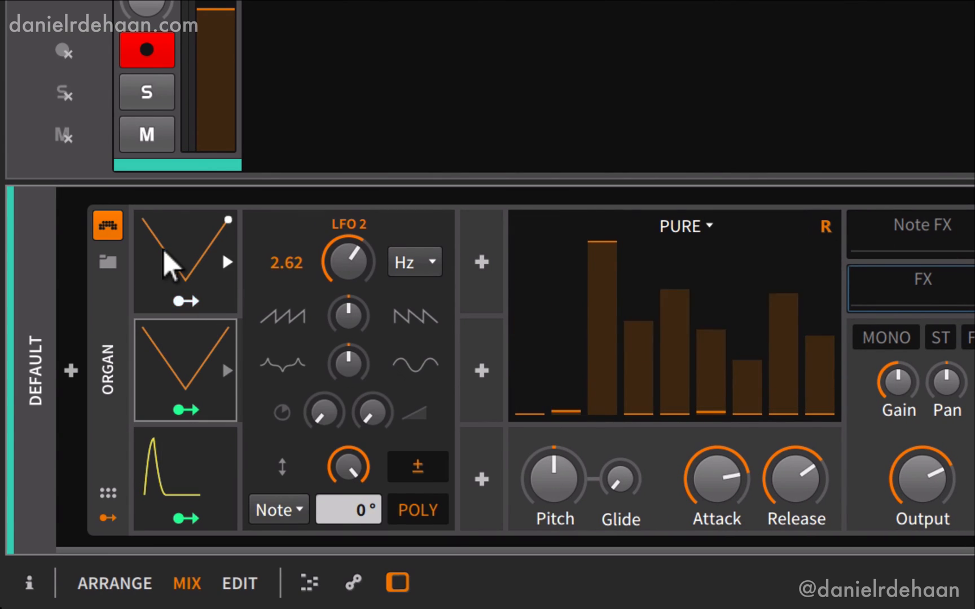
right_click(180, 268)
left_click(287, 370)
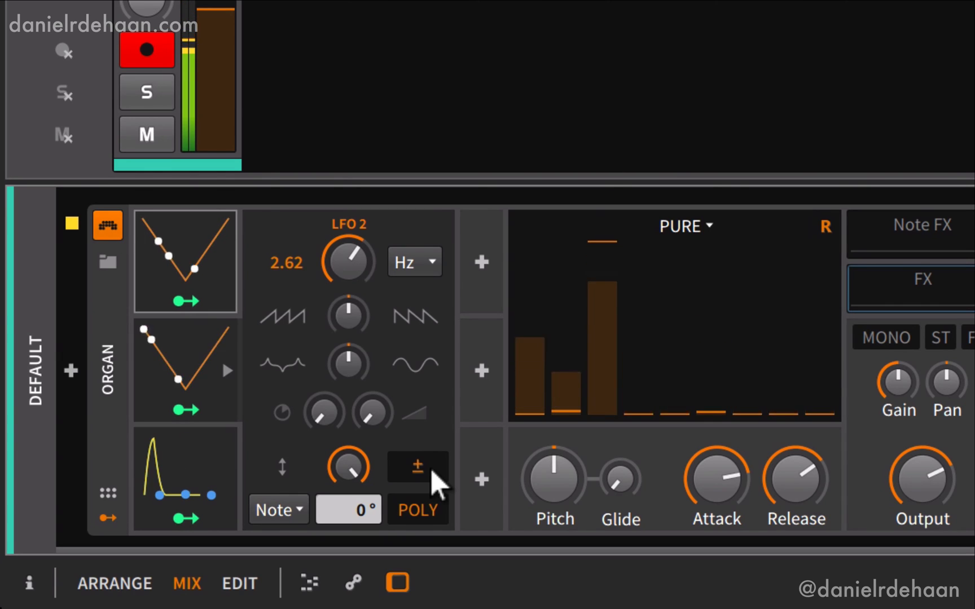
Step: Change LFO 2's rate unit to 16th and reset its rate to 1.00
left_click(410, 265)
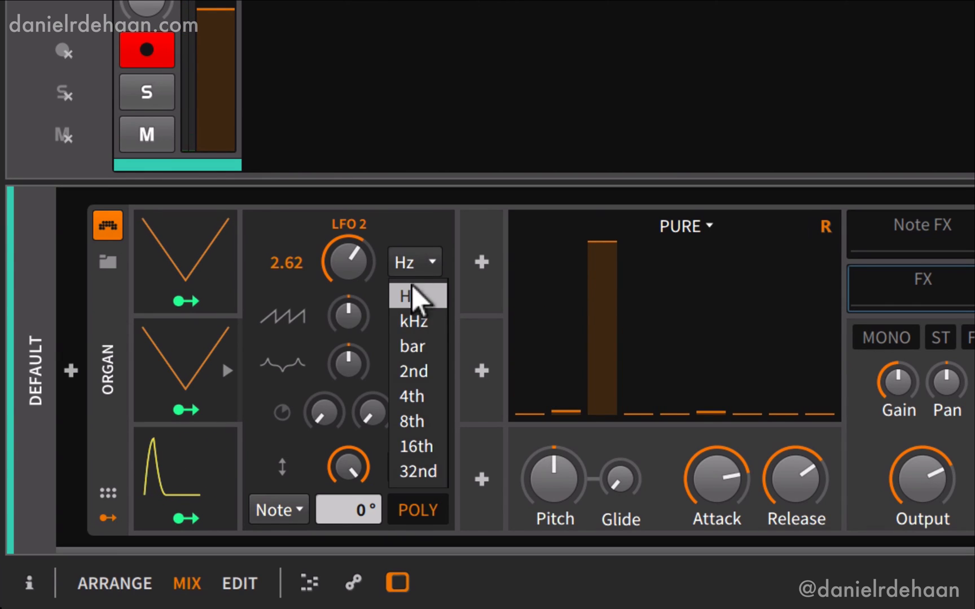
left_click(416, 444)
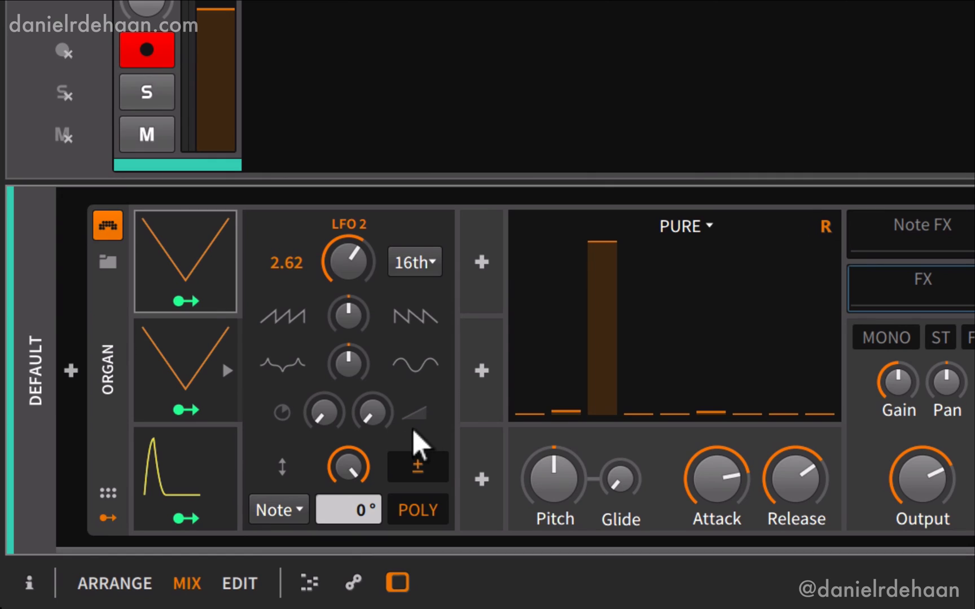
double_click(339, 258)
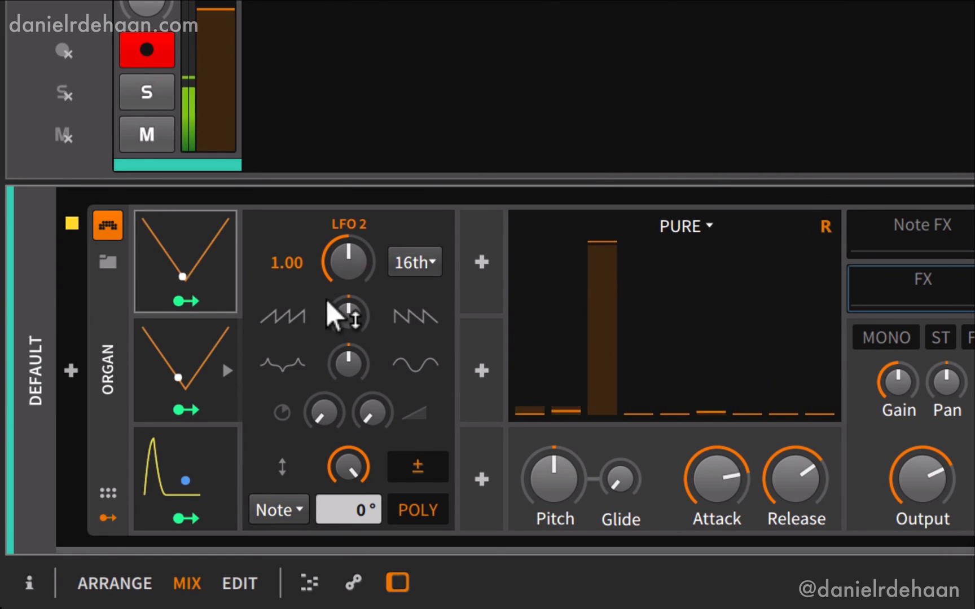
Step: Show LFO 1's settings and change its rate unit to 4th
mouse_move(167, 334)
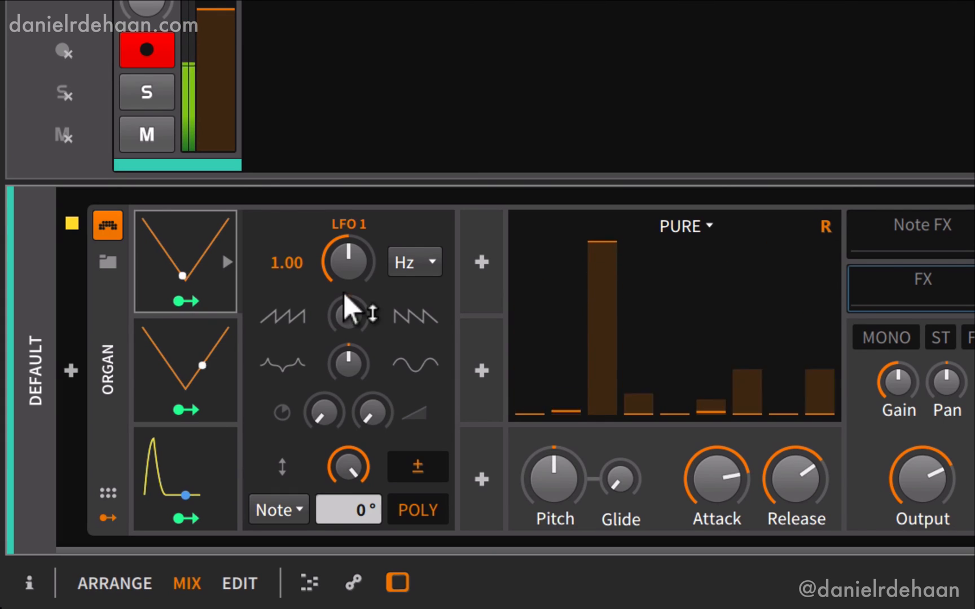
left_click(399, 259)
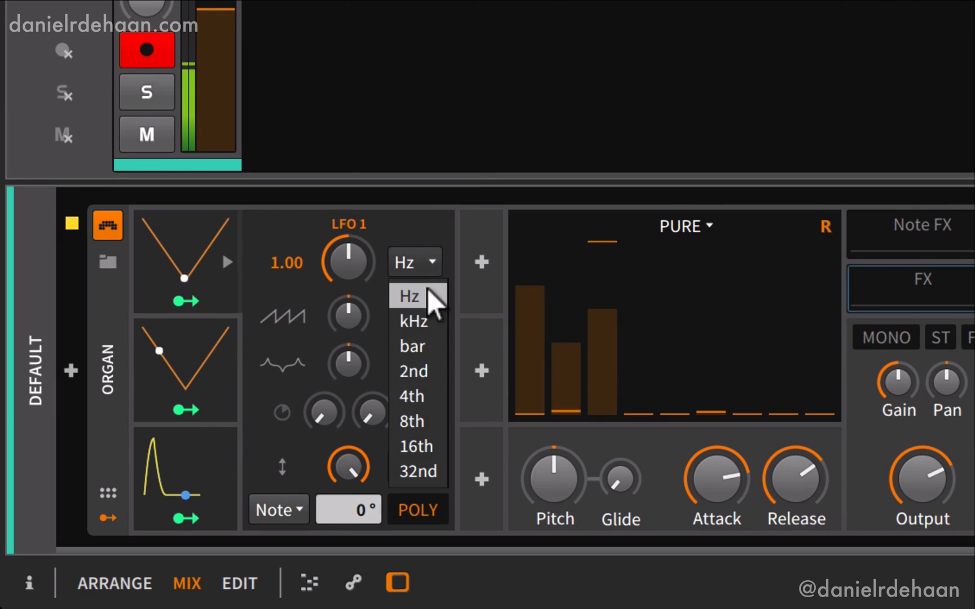
left_click(426, 396)
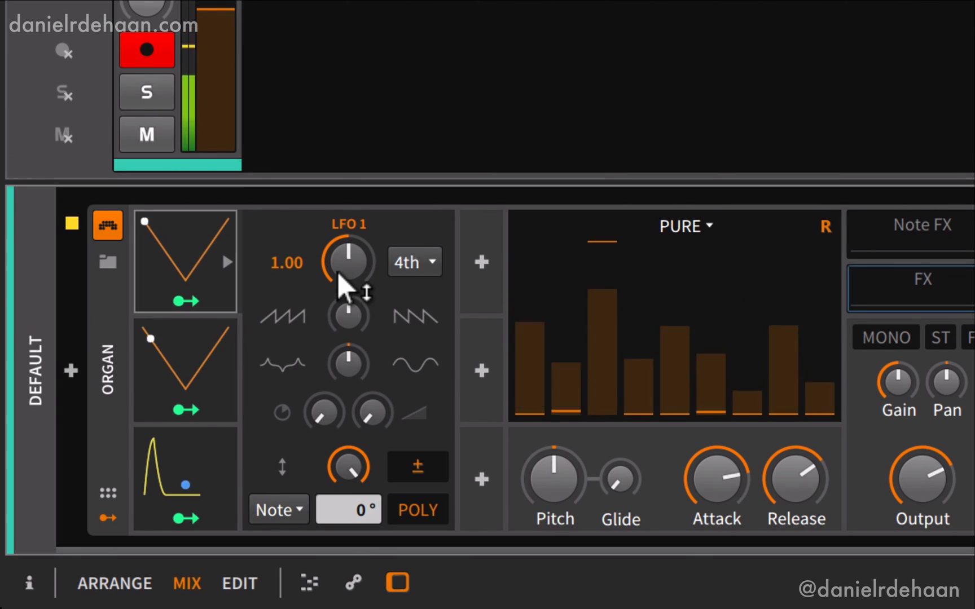
Step: Insert a Delay-2 device between the Organ and the Oscilloscope and set its right delay time to 5 sixteenth-note steps
mouse_move(335, 275)
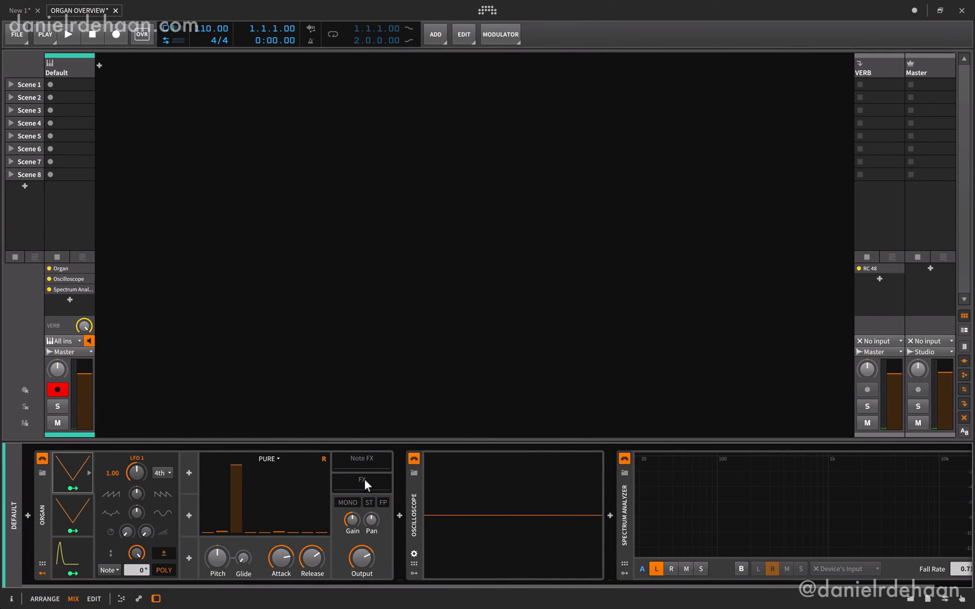
left_click(399, 515)
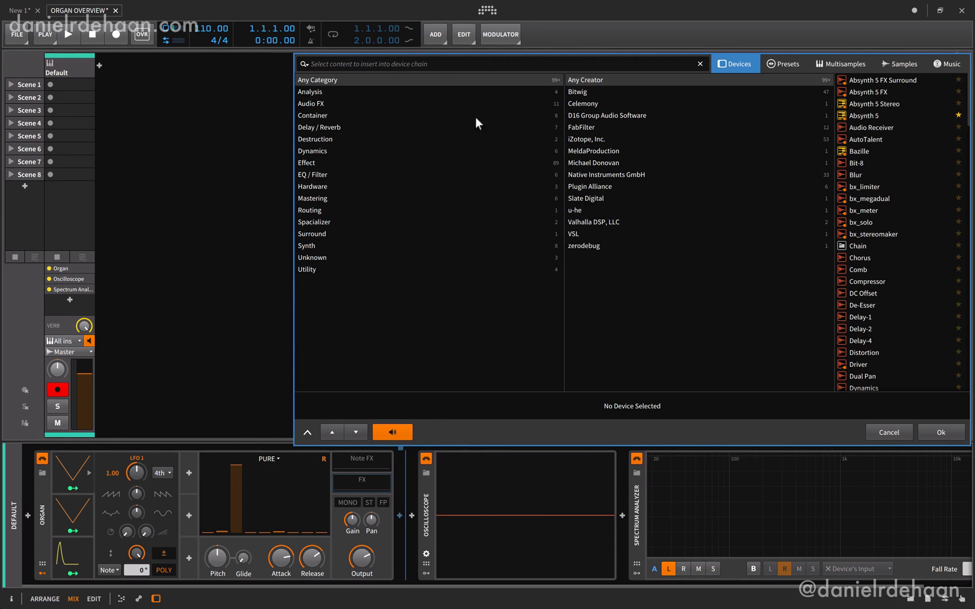
type("DELAY")
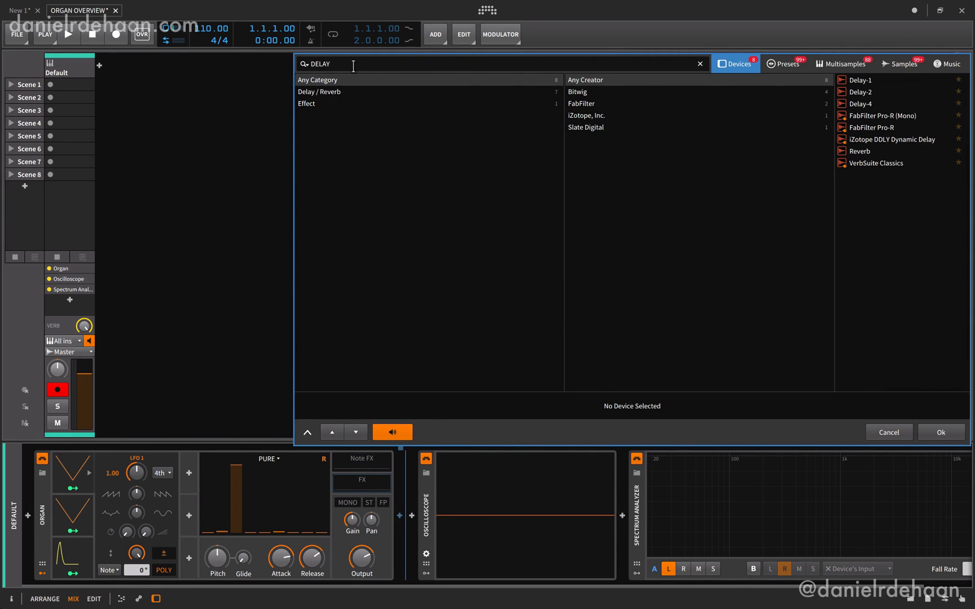
left_click(872, 92)
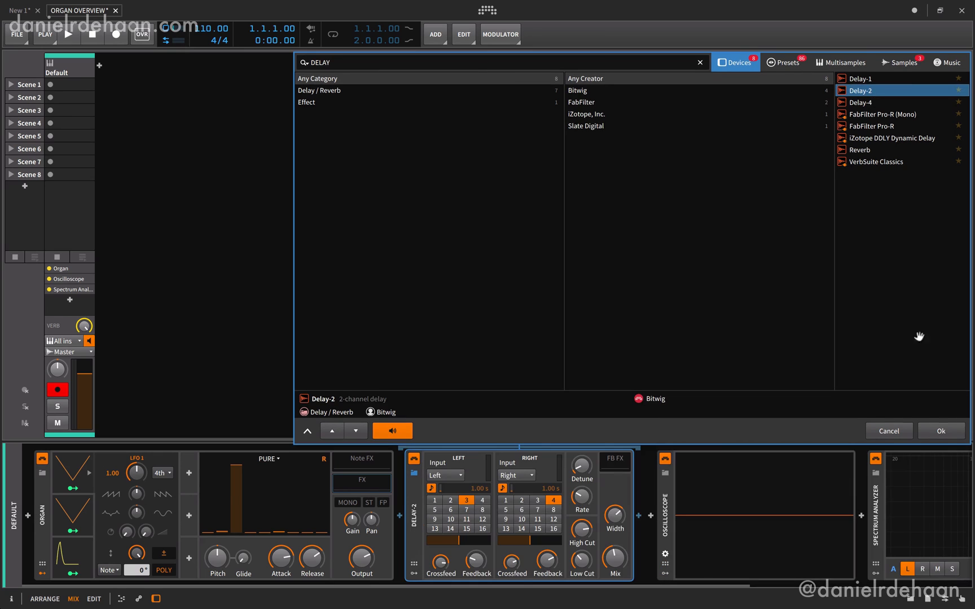
key("Return")
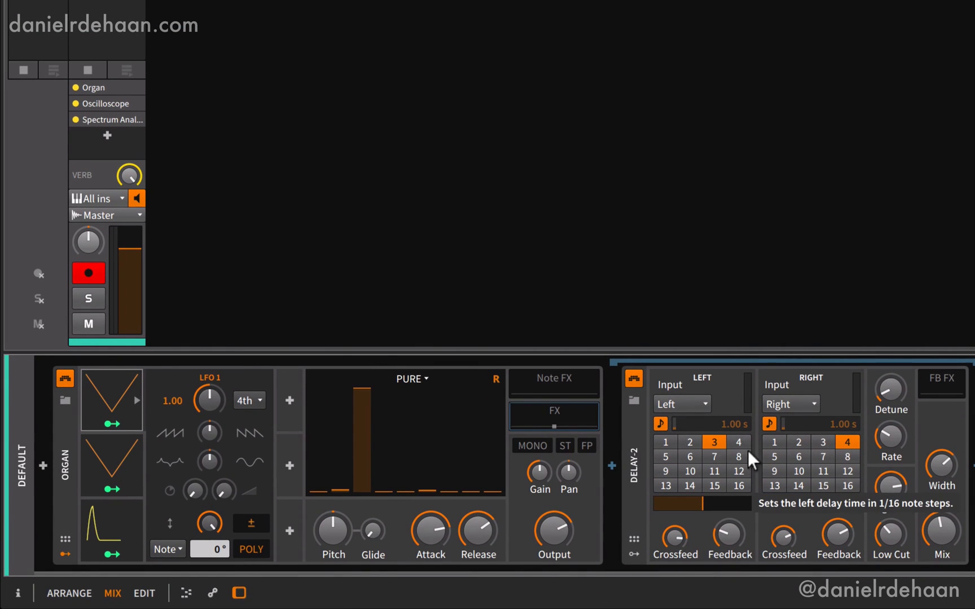
left_click(764, 455)
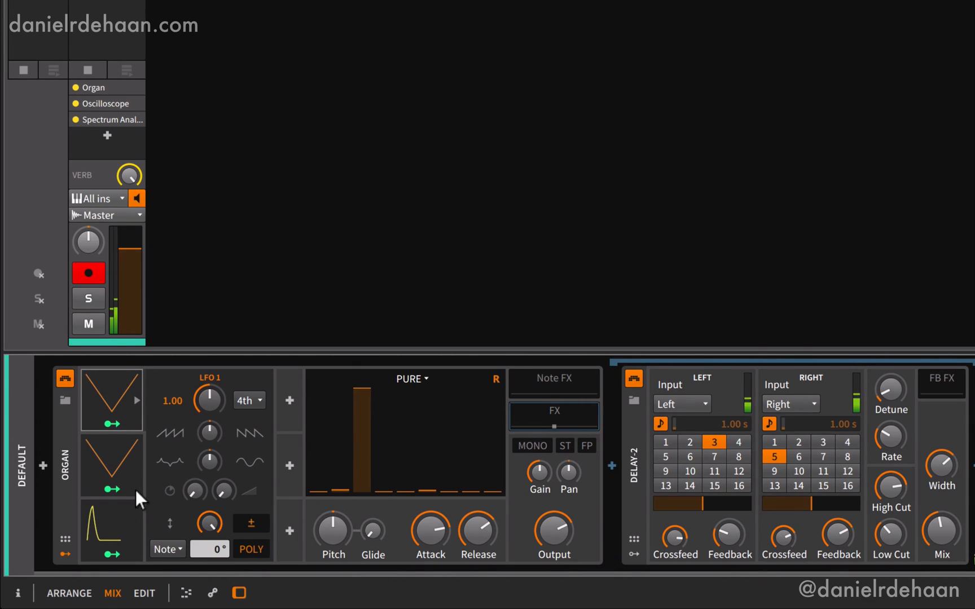
Step: Add a third LFO modulator to the Organ and turn its Form fully toward the sine shape
left_click(54, 548)
left_click(65, 553)
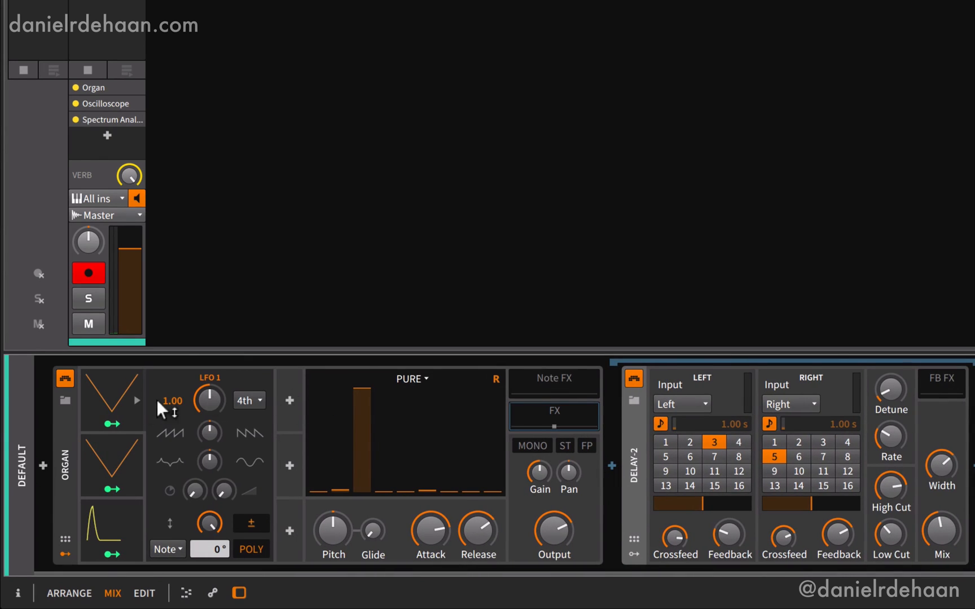
left_click(105, 391)
left_click(127, 395)
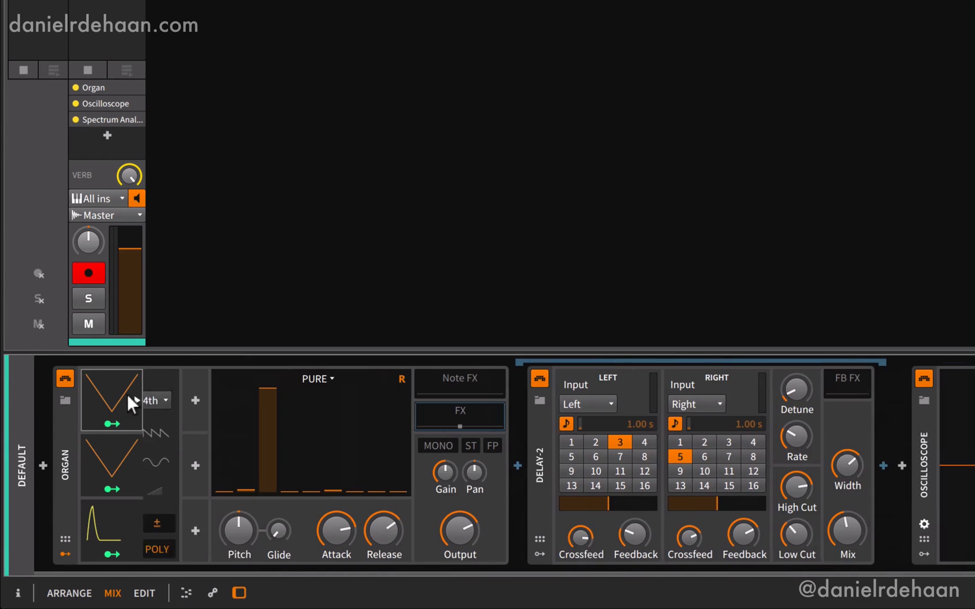
left_click(147, 393)
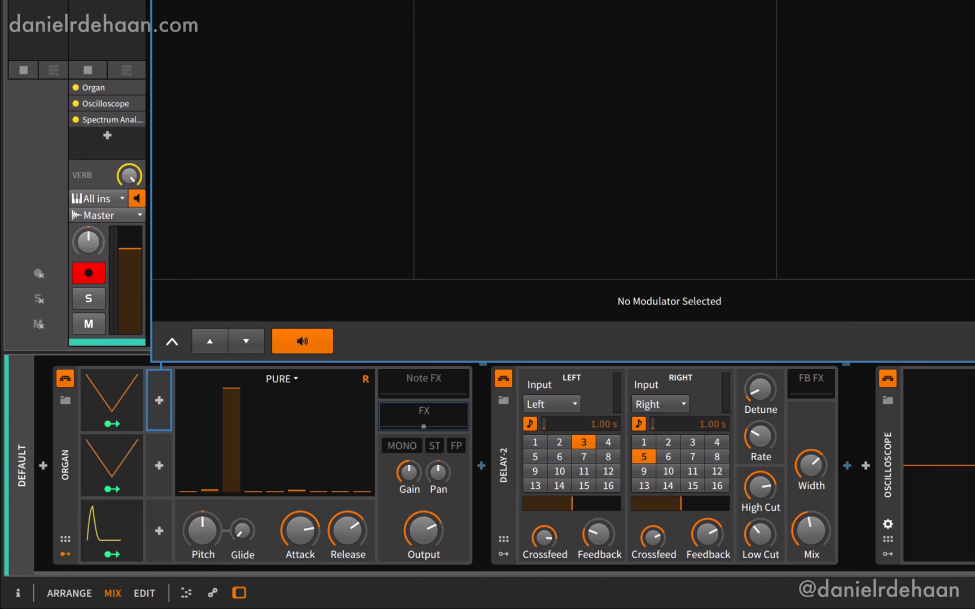
double_click(844, 2)
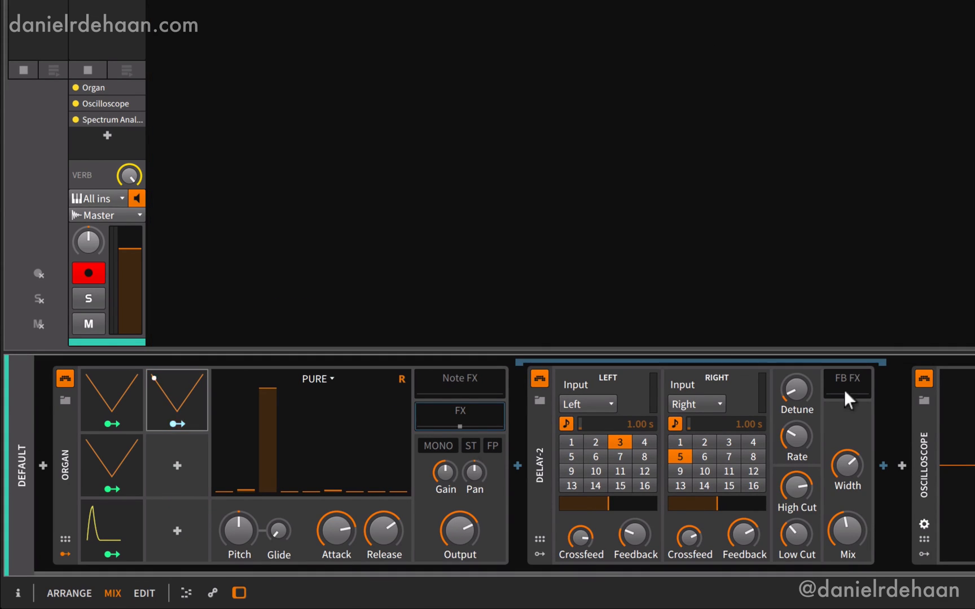
left_click(174, 391)
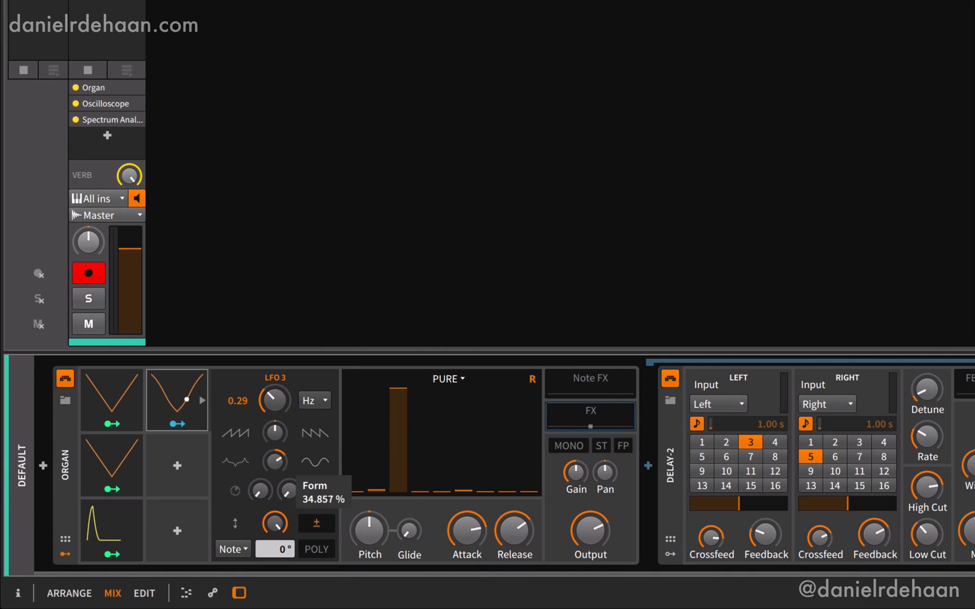
Step: Map LFO 3 to the sixth drawbar at full depth, the seventh at about 70%, and the fourth and ninth at about half
left_click(176, 423)
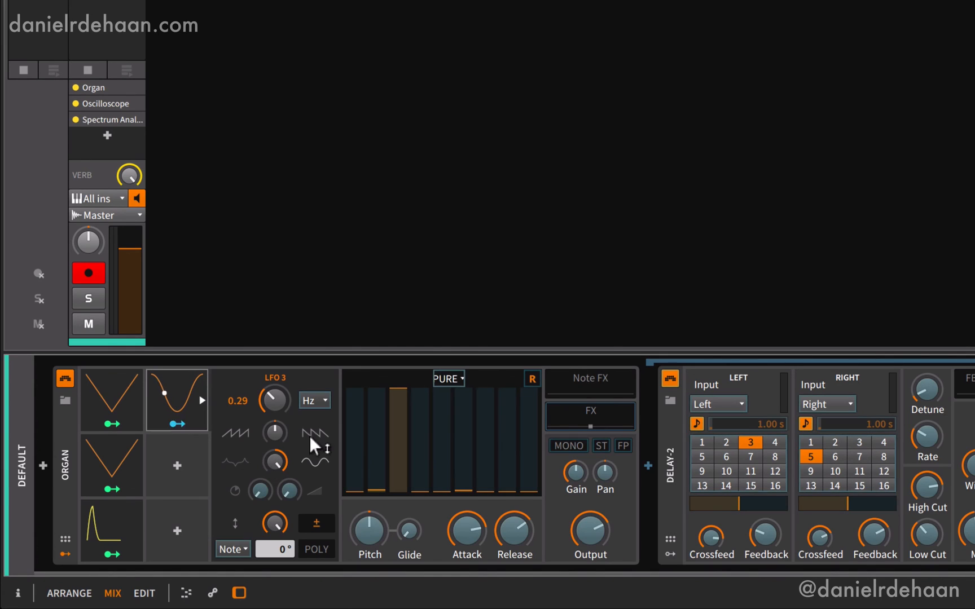
left_click_drag(457, 480, 456, 450)
left_click_drag(456, 393, 457, 376)
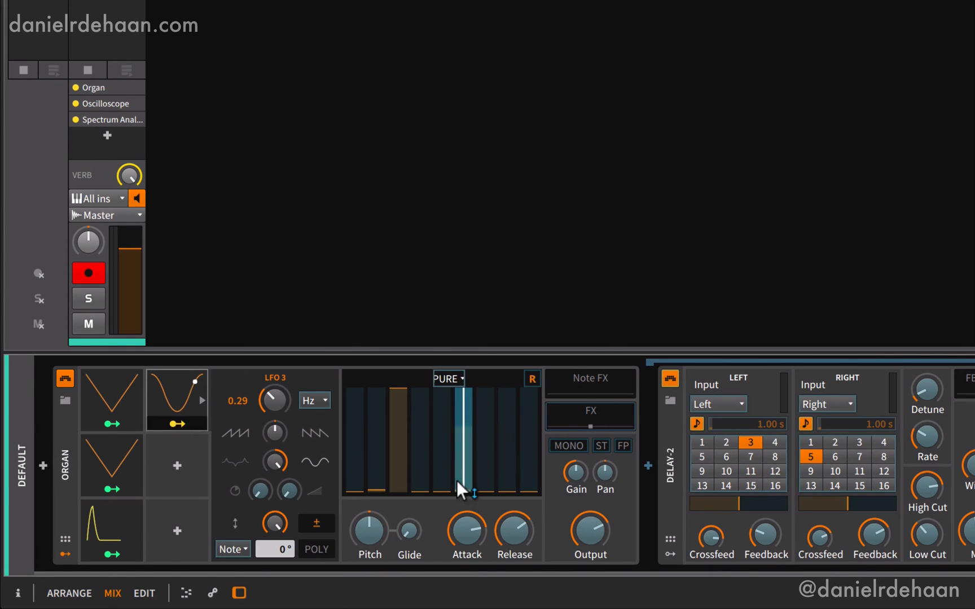
left_click_drag(519, 482, 520, 449)
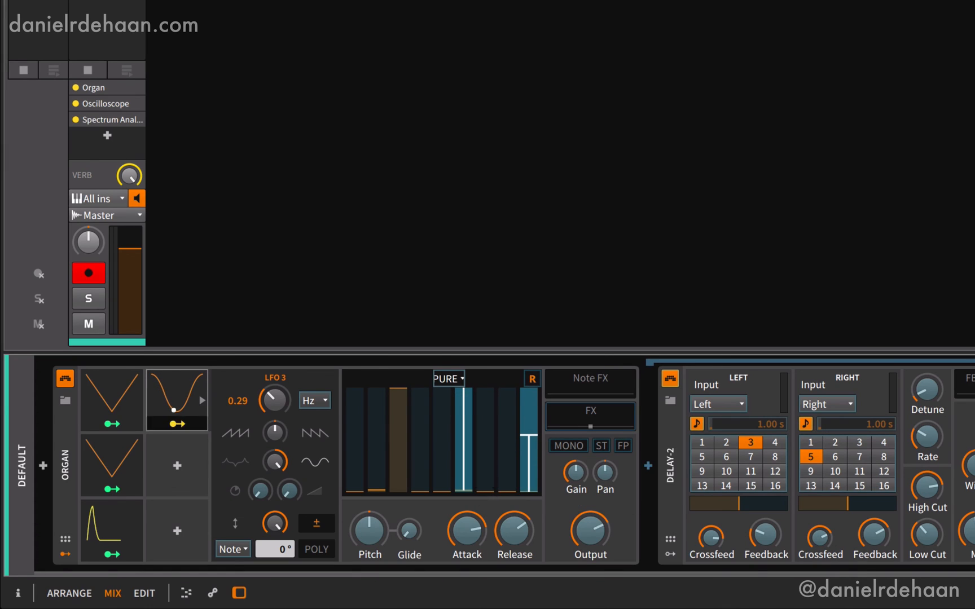
left_click_drag(485, 482, 485, 438)
left_click_drag(419, 483, 415, 454)
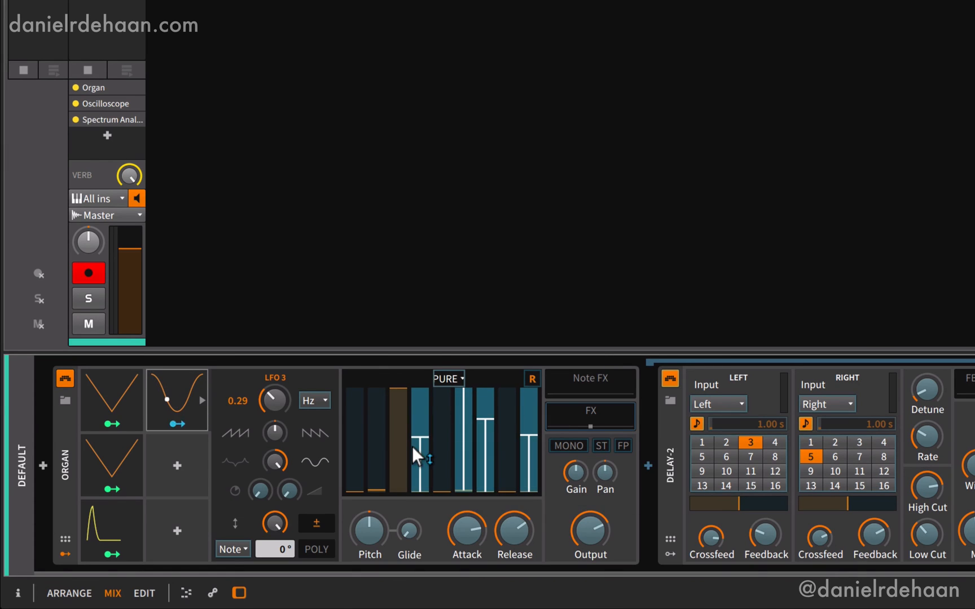
left_click(172, 419)
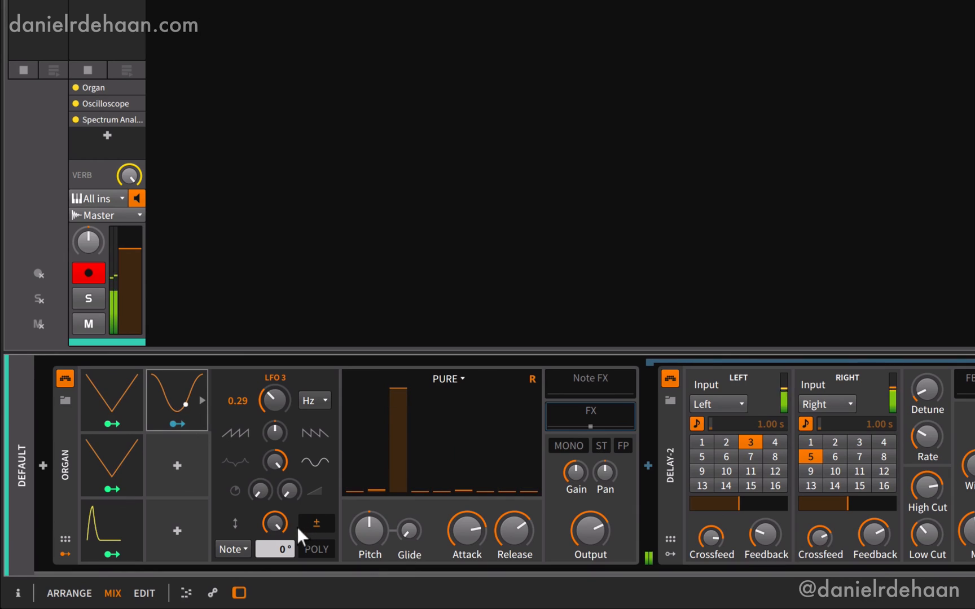
Step: Set LFO 3's phase to 90° and its trigger mode to Free
double_click(271, 548)
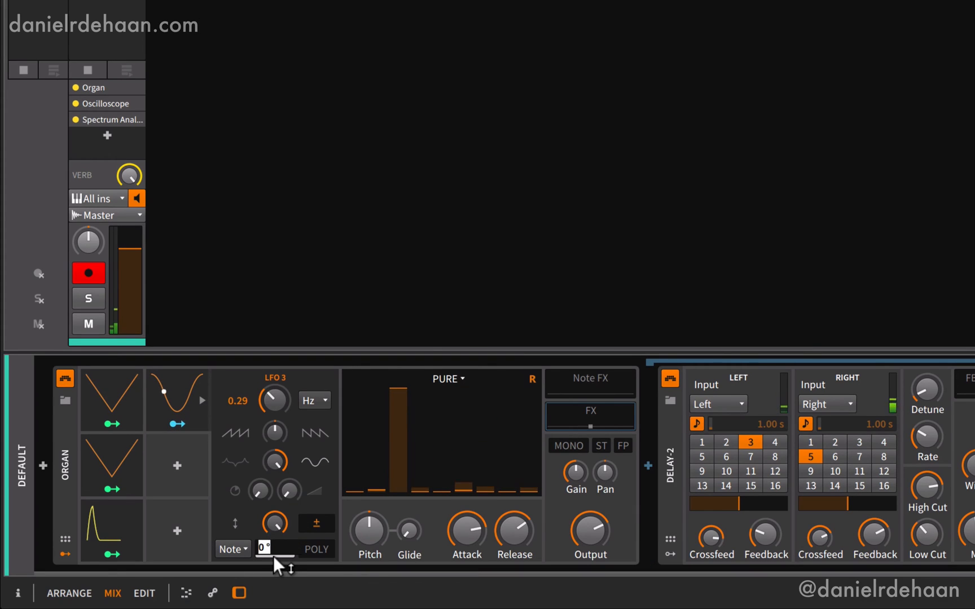
key("Return")
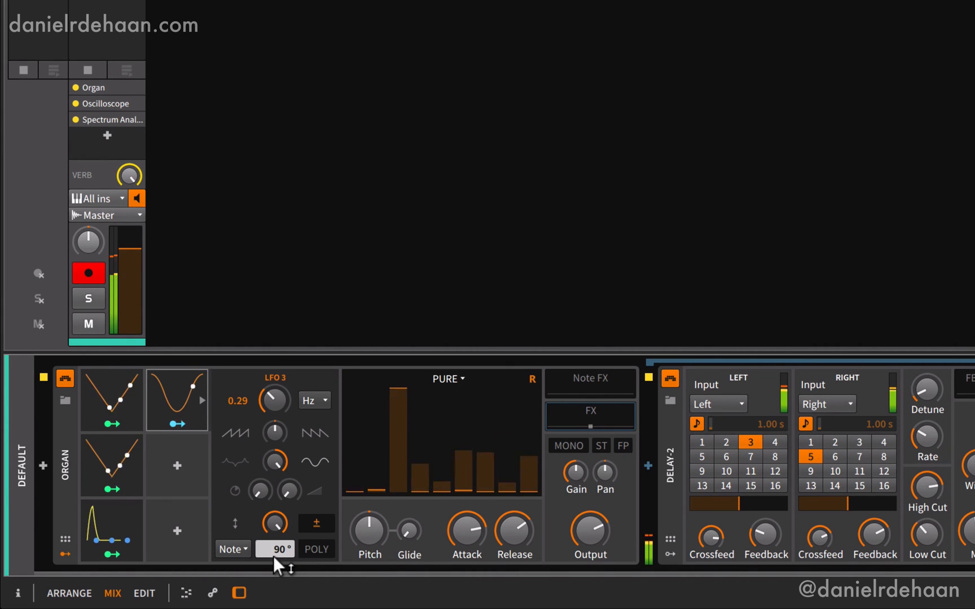
left_click(226, 548)
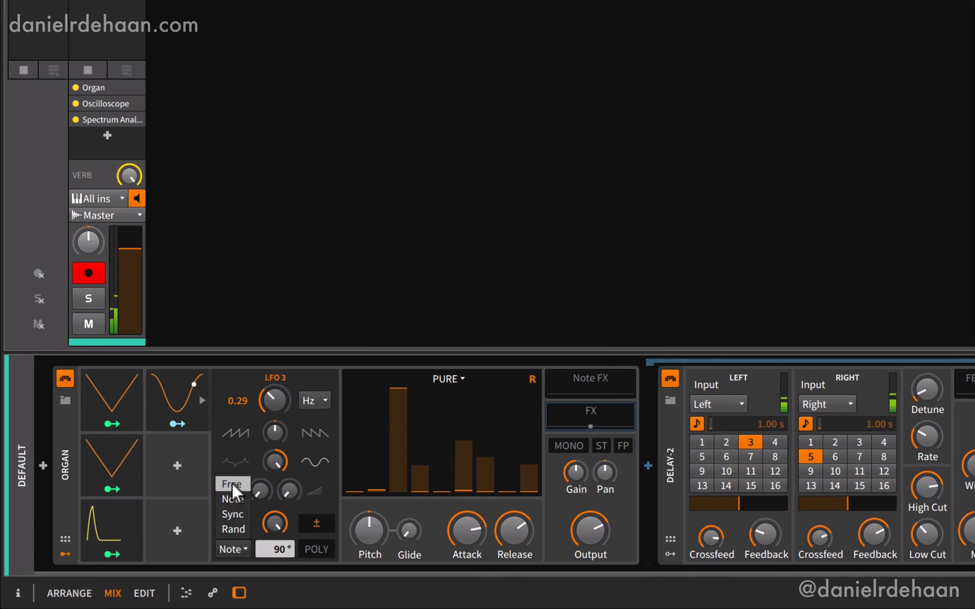
left_click(230, 429)
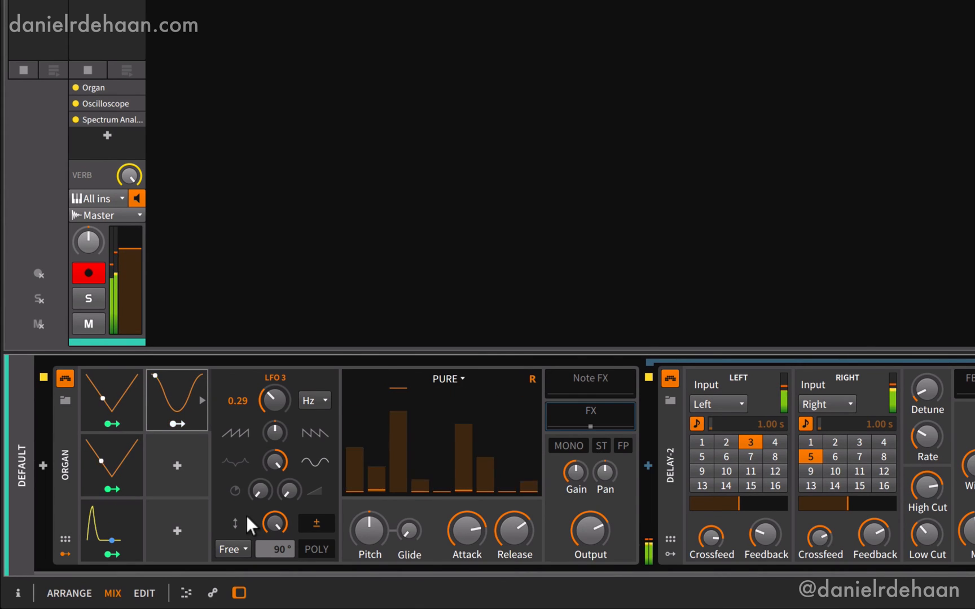
Step: Change the Organ's waveform to RICH
left_click(436, 378)
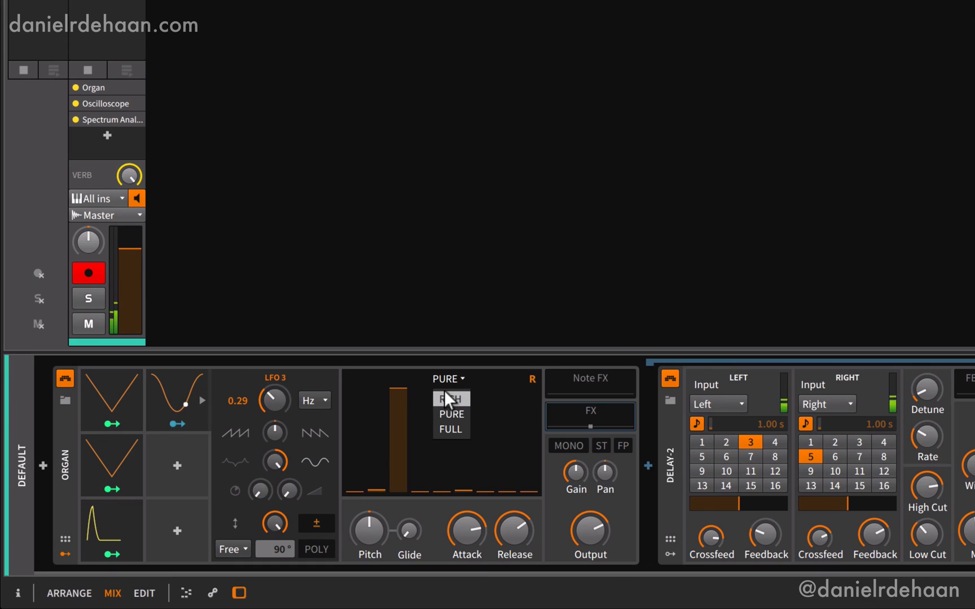
left_click(445, 392)
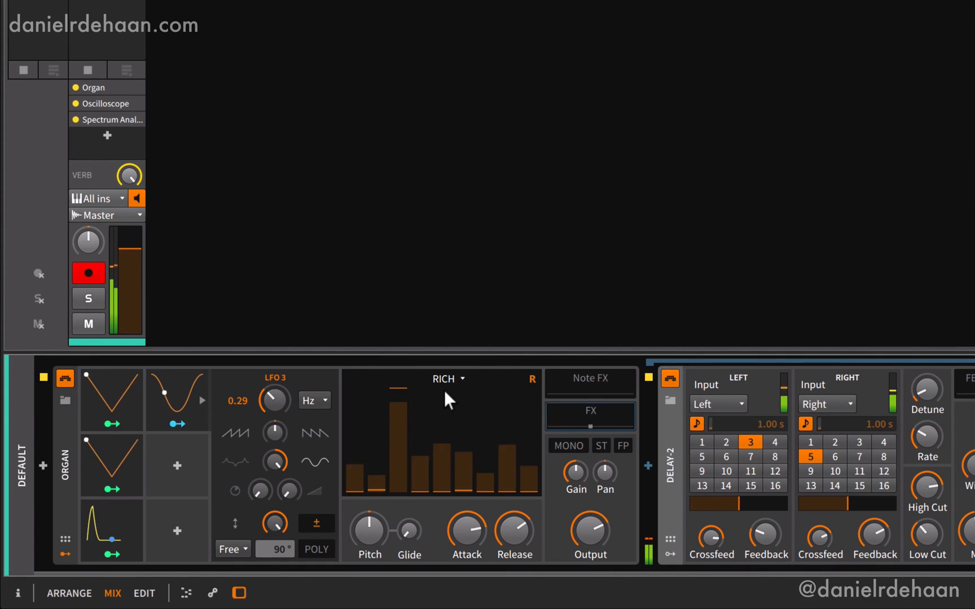